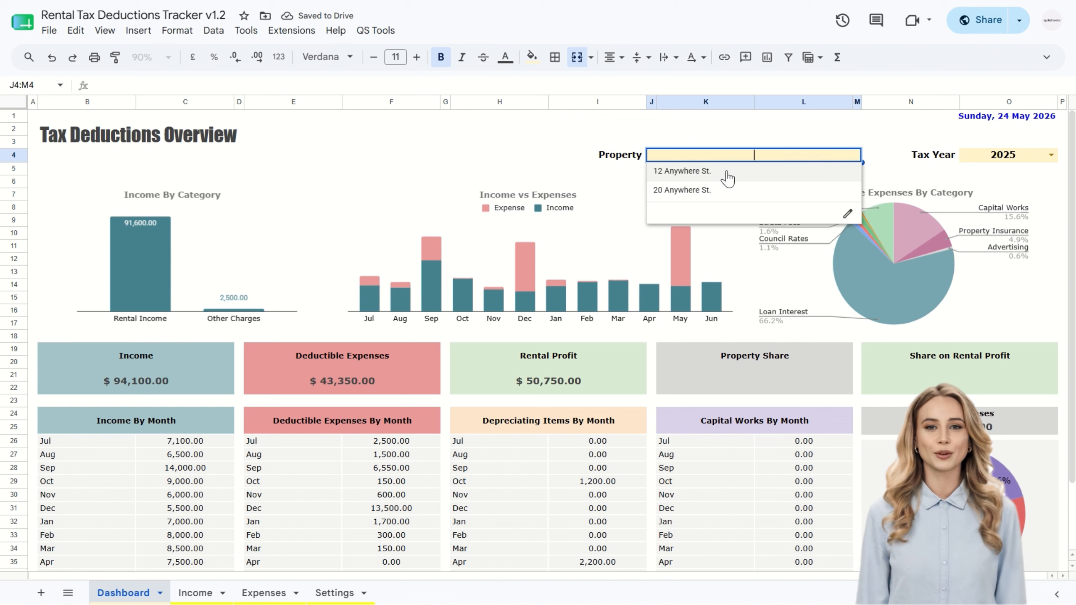
Step: Filter the dashboard overview by the first listed property, by the second one, and by the first again
left_click(728, 171)
left_click(860, 155)
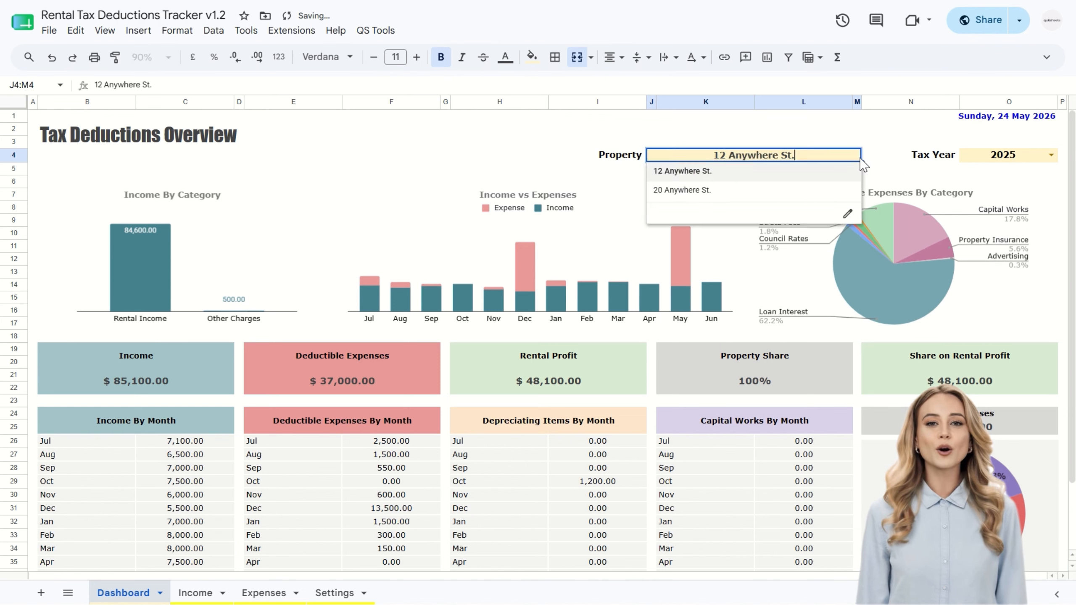
left_click(795, 191)
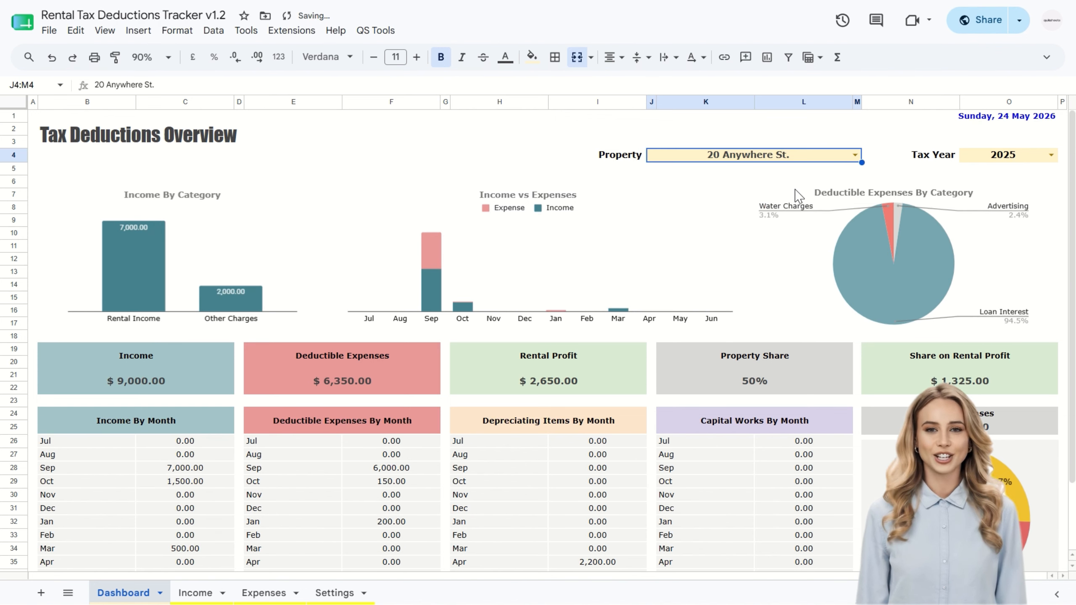
left_click(856, 156)
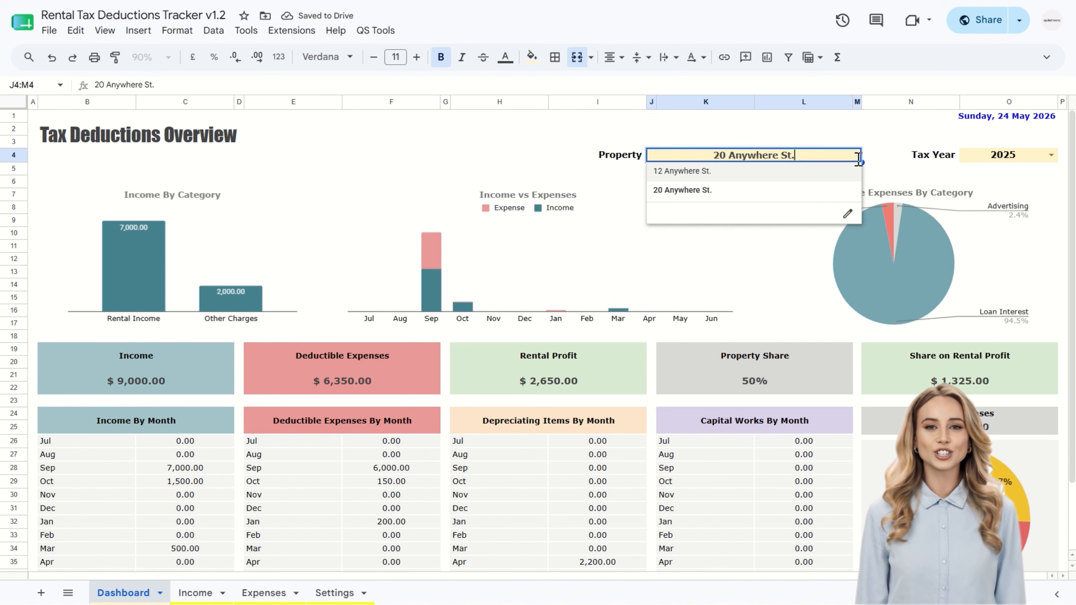
left_click(819, 176)
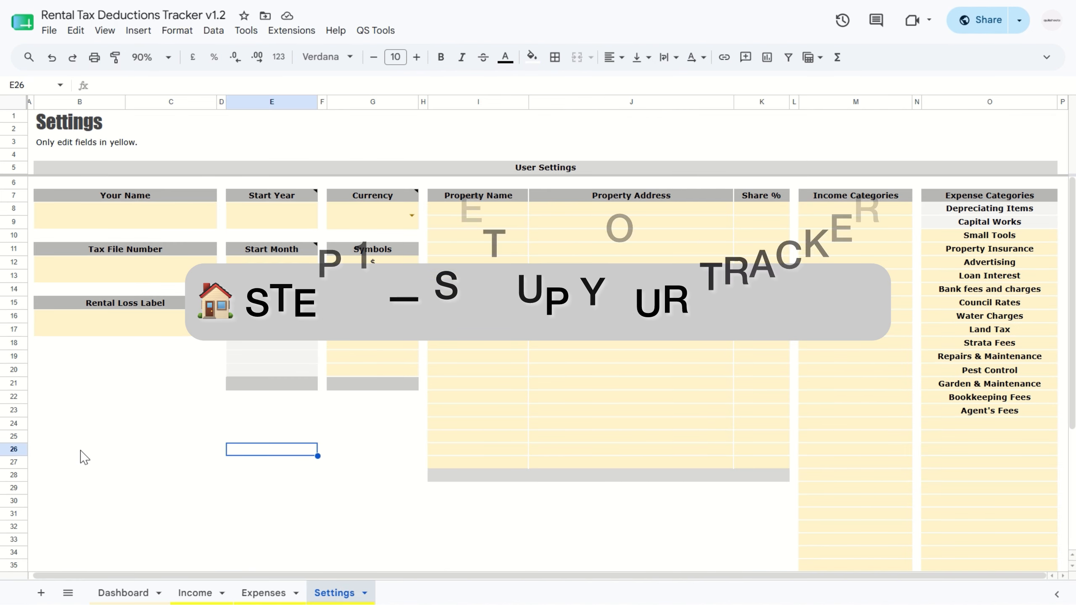
Step: Enter the owner's name and tax file number in the user settings on the Settings sheet
left_click(104, 452)
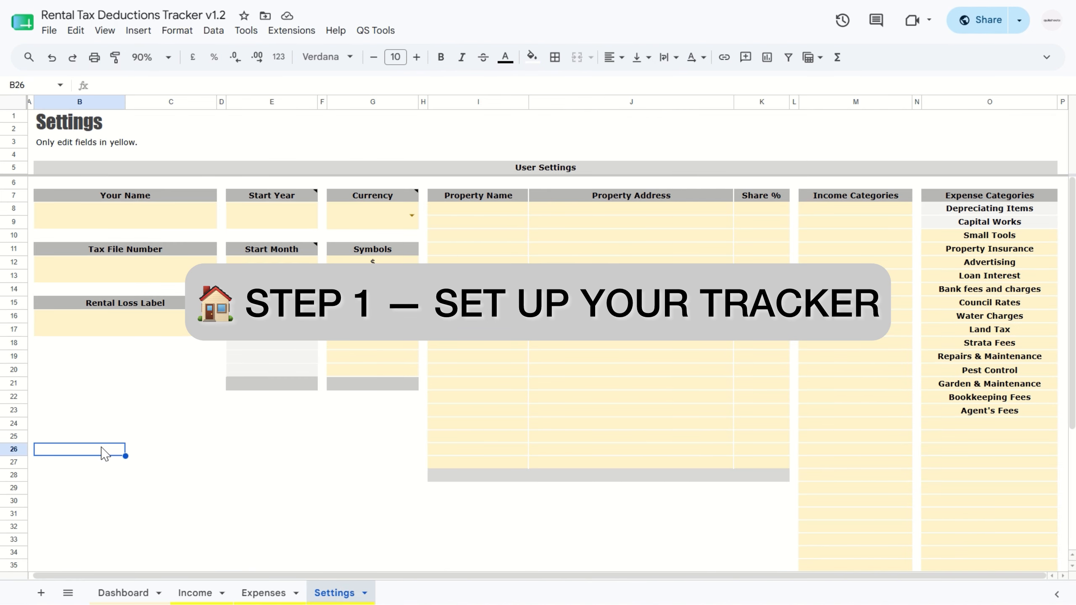
left_click(109, 226)
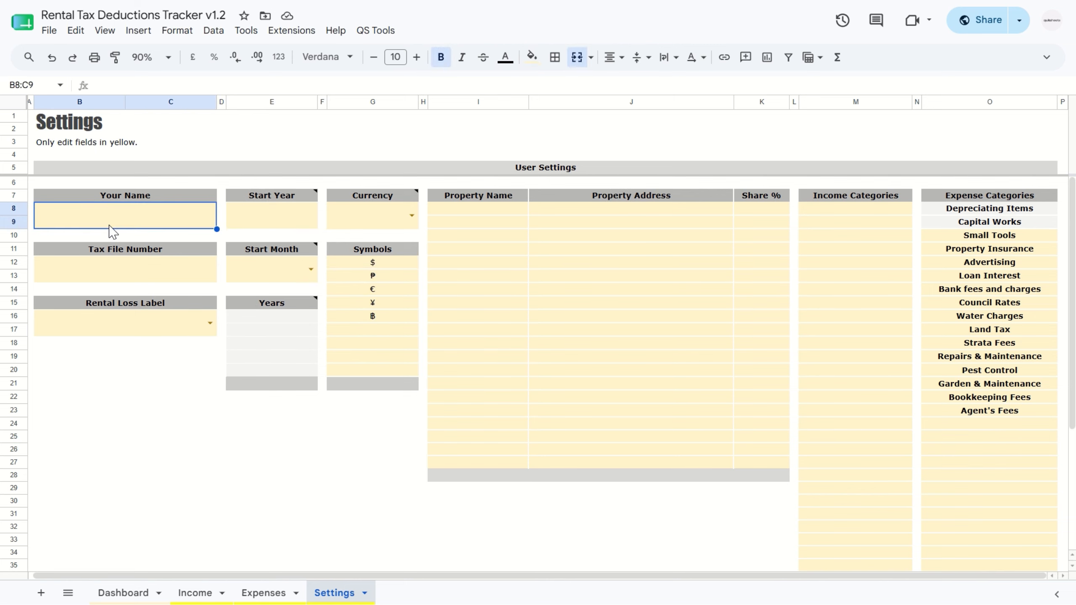
type("Anna Smith")
key("Return")
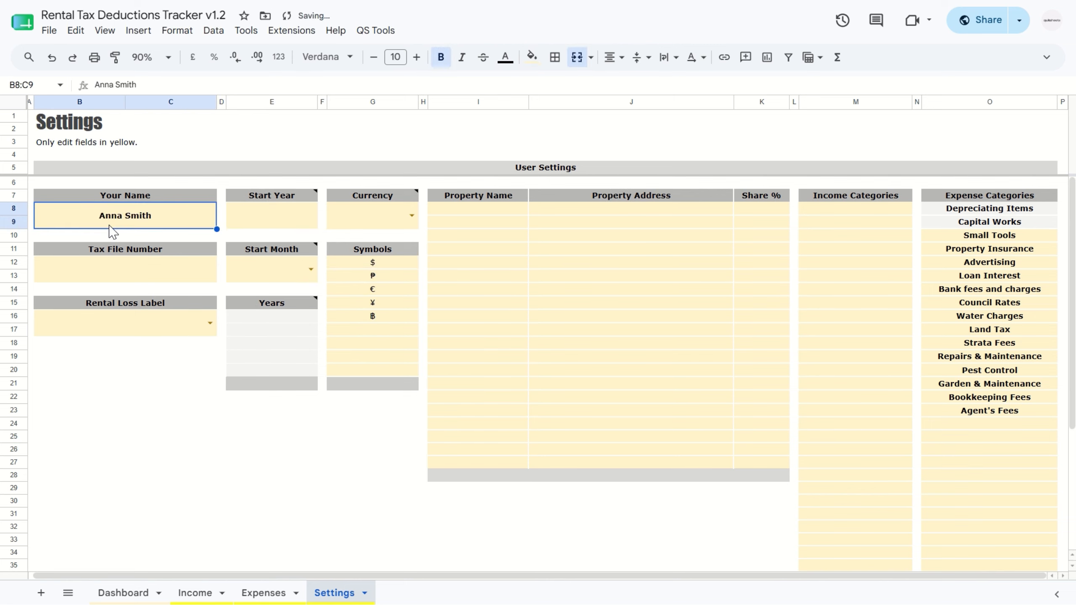
left_click(122, 272)
type("123 456 789")
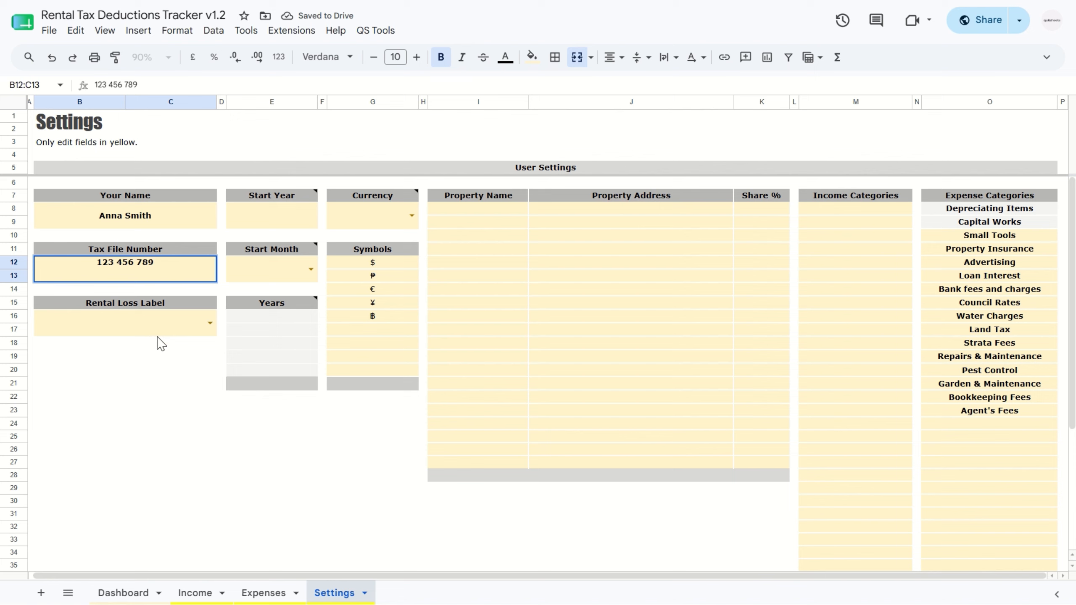
Step: Choose Negative Gearing as the rental loss label in the user settings
left_click(189, 331)
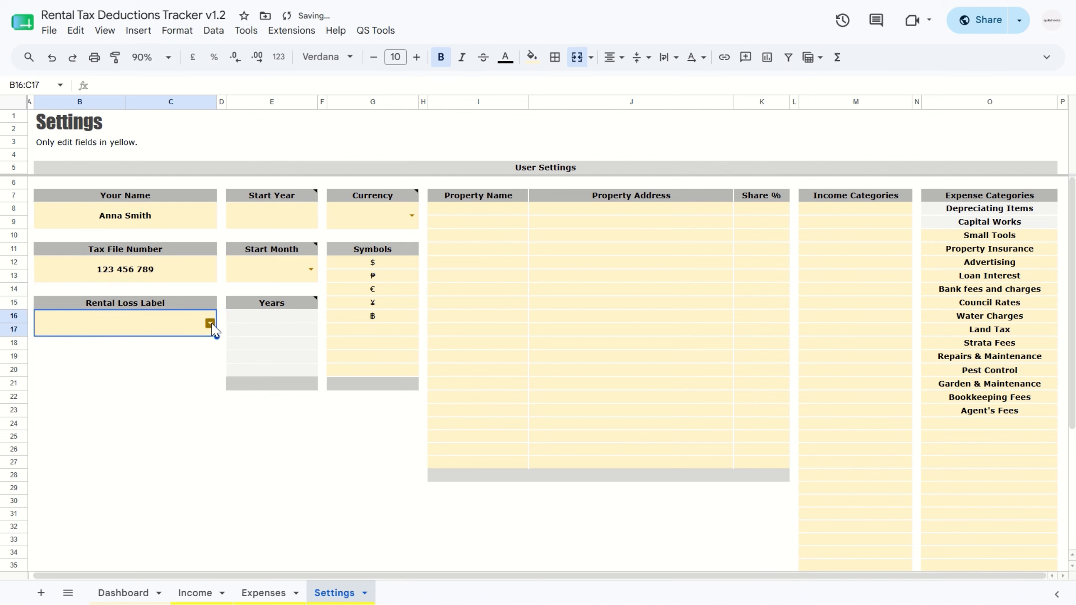
left_click(209, 323)
left_click(164, 347)
Step: Set the start year to 2025, the start month to Jul and the currency to $
left_click(294, 219)
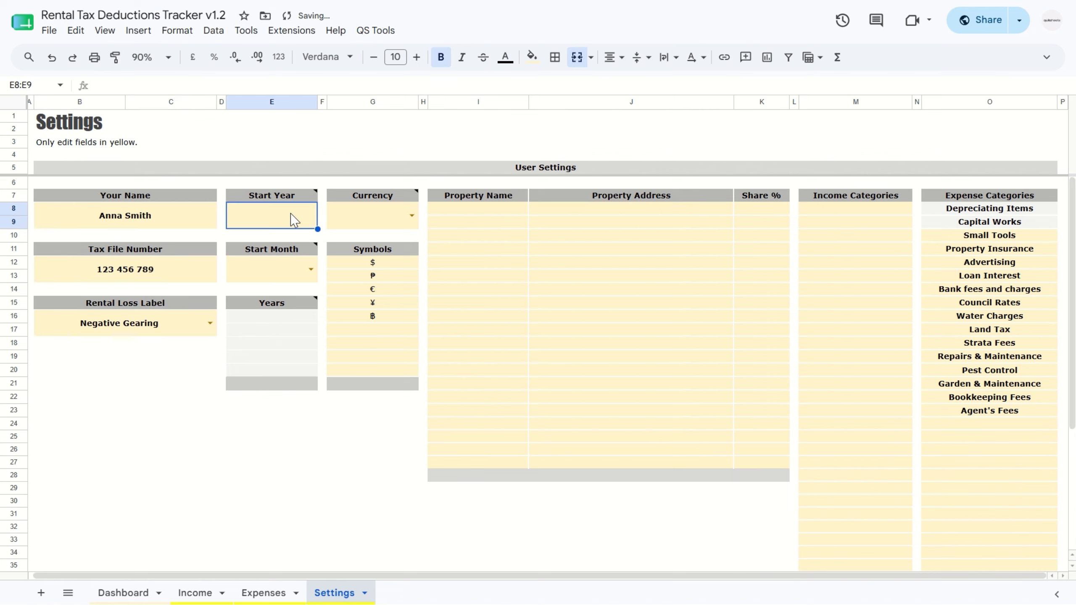
type("2025")
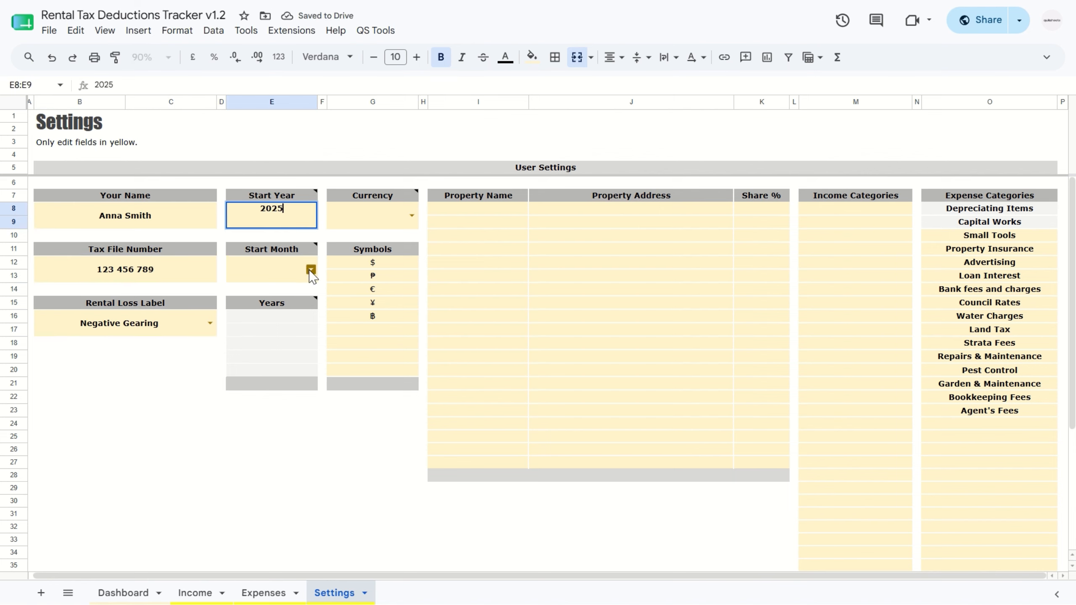
left_click(308, 270)
left_click(240, 404)
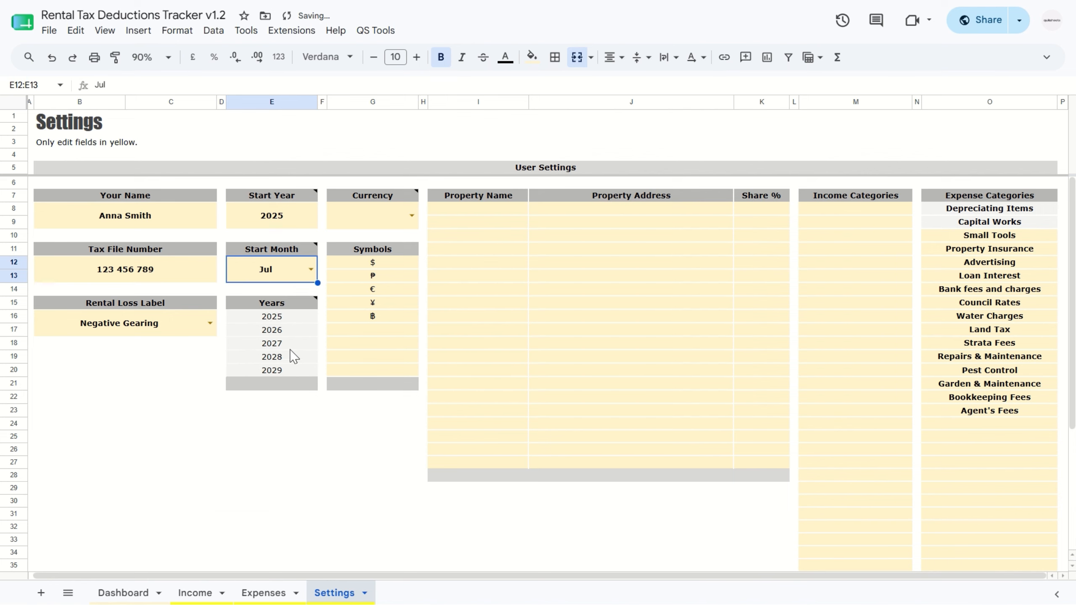
left_click(411, 221)
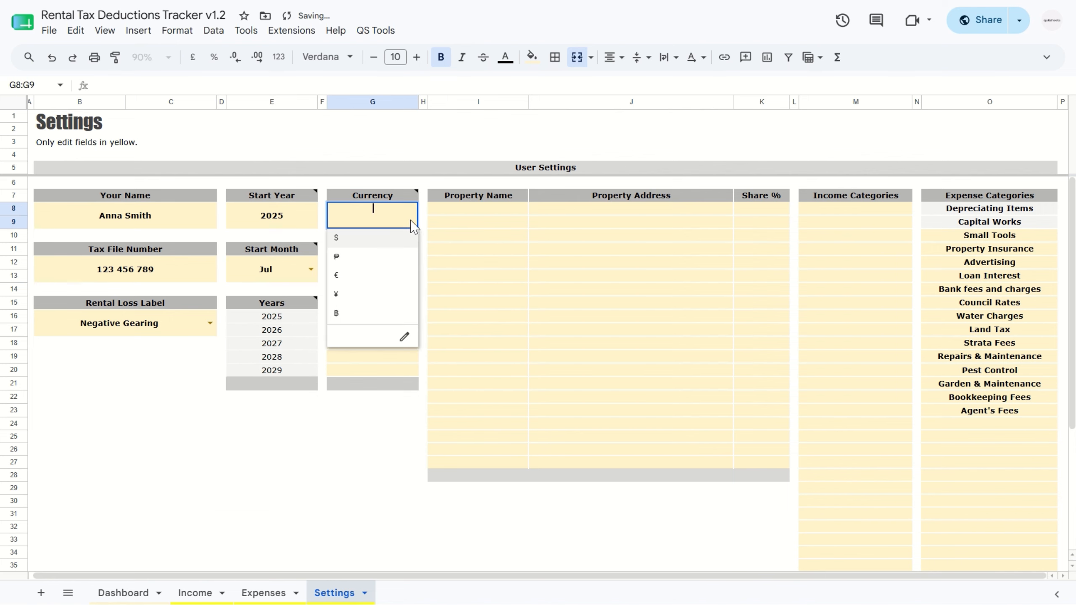
left_click(358, 239)
Step: Fill in the first property's name and full address in the settings table, with a 100% share
left_click(483, 209)
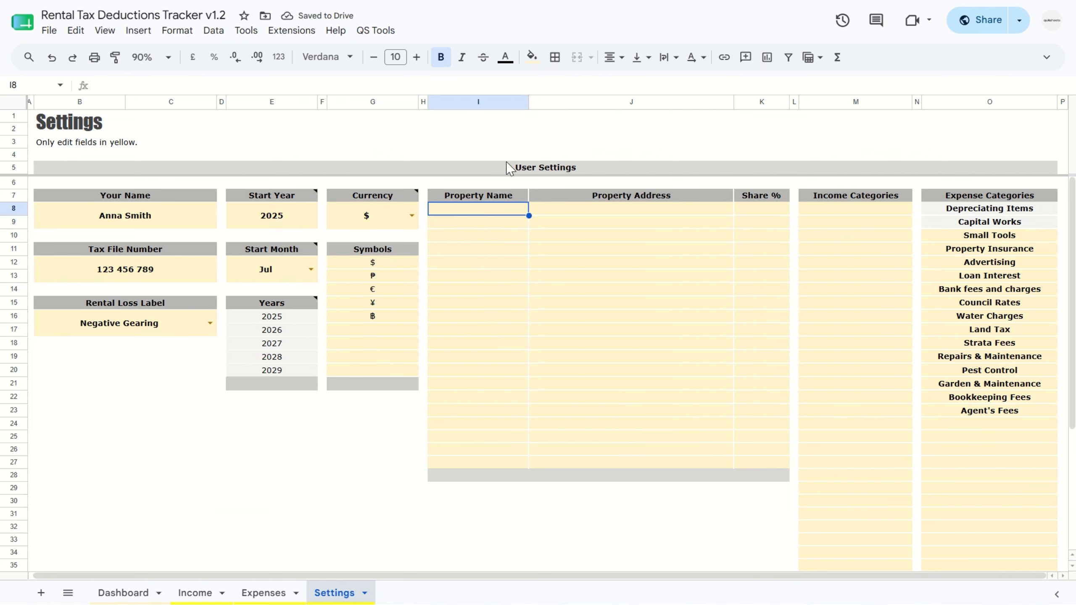
type("12 Anywhere St")
key("Tab")
type("12 Anywhere ")
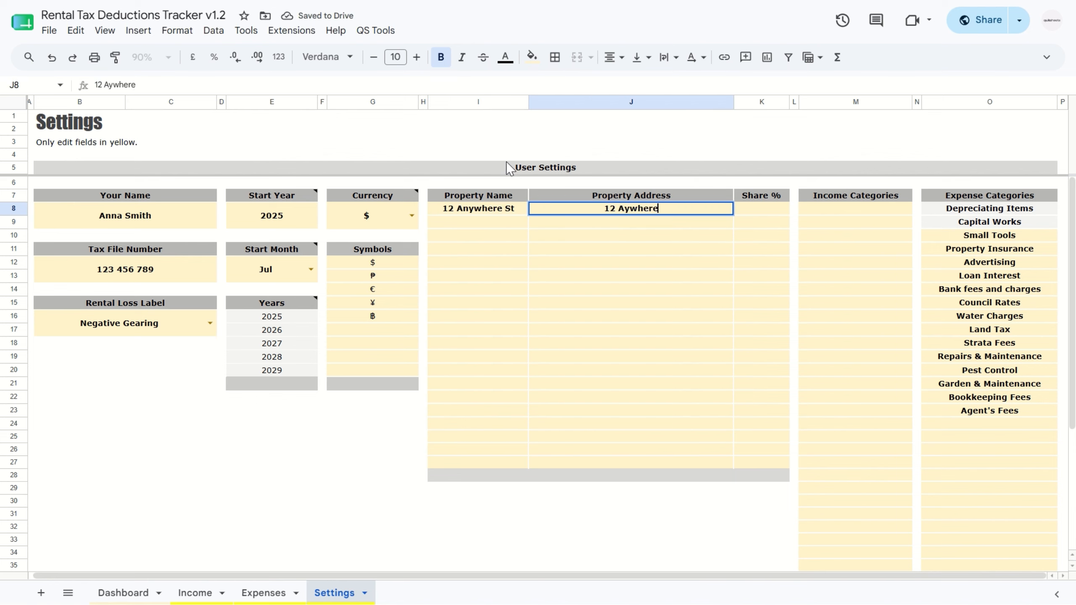
type("St, Any City, Any State")
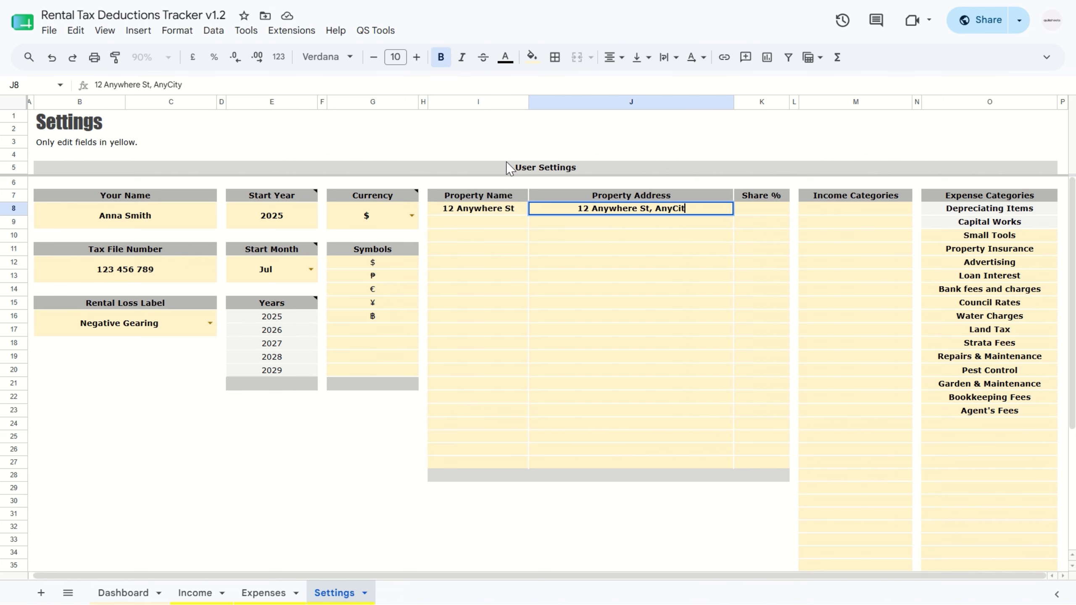
left_click(767, 210)
type("100")
Step: Fill in the second property's name and full address in the settings table, with a 50% share
left_click(504, 221)
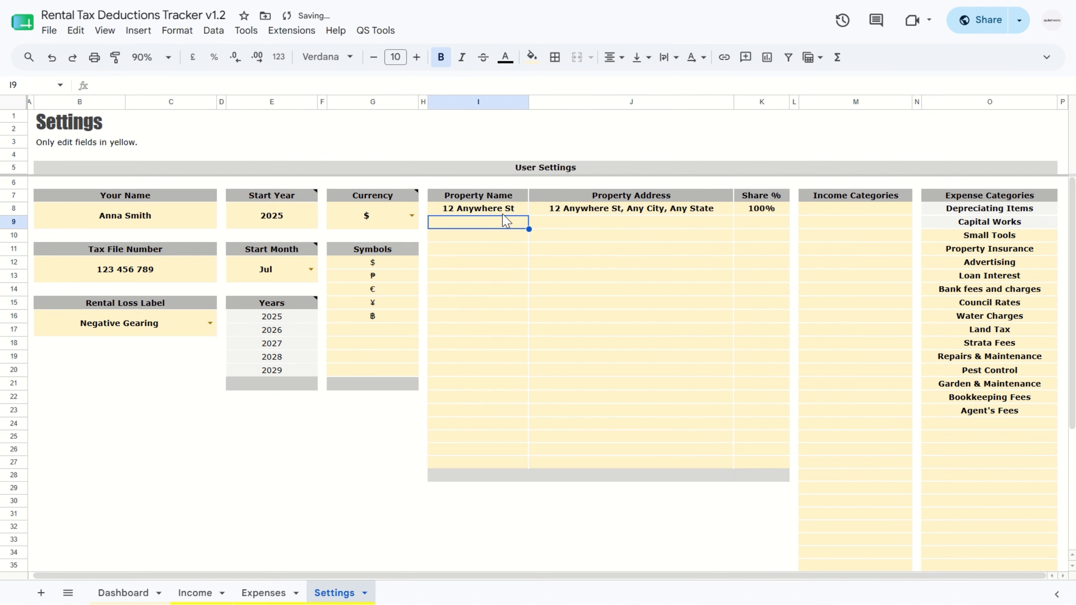
type("20 Anywhere St")
key("Tab")
type("20 Anywhere St, Any City, Any State")
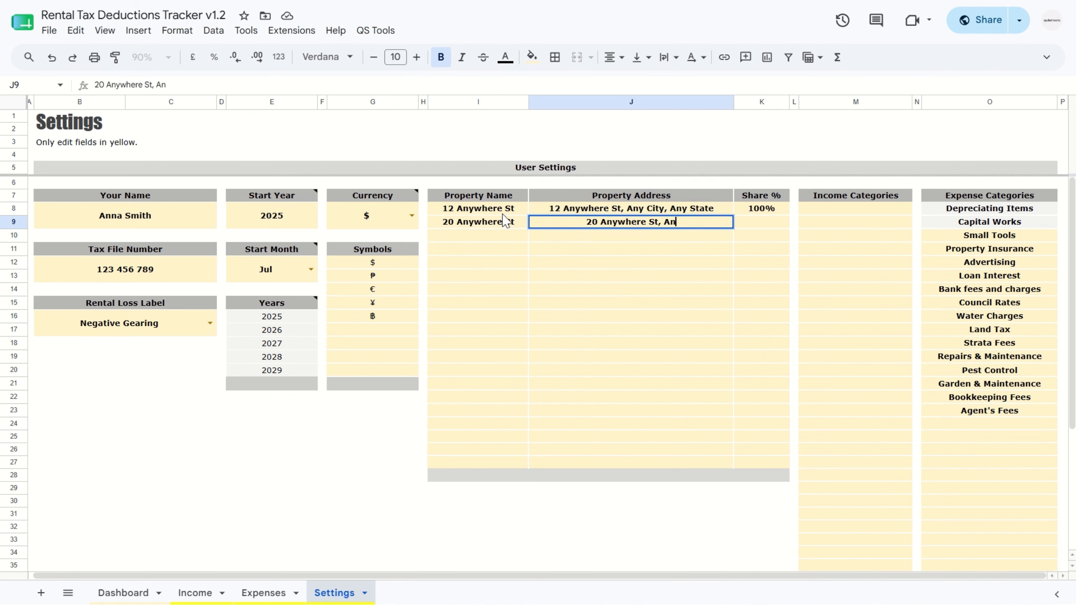
key("Tab")
type("50")
Step: Add Rental Income and Other Charges as the income categories
left_click(860, 208)
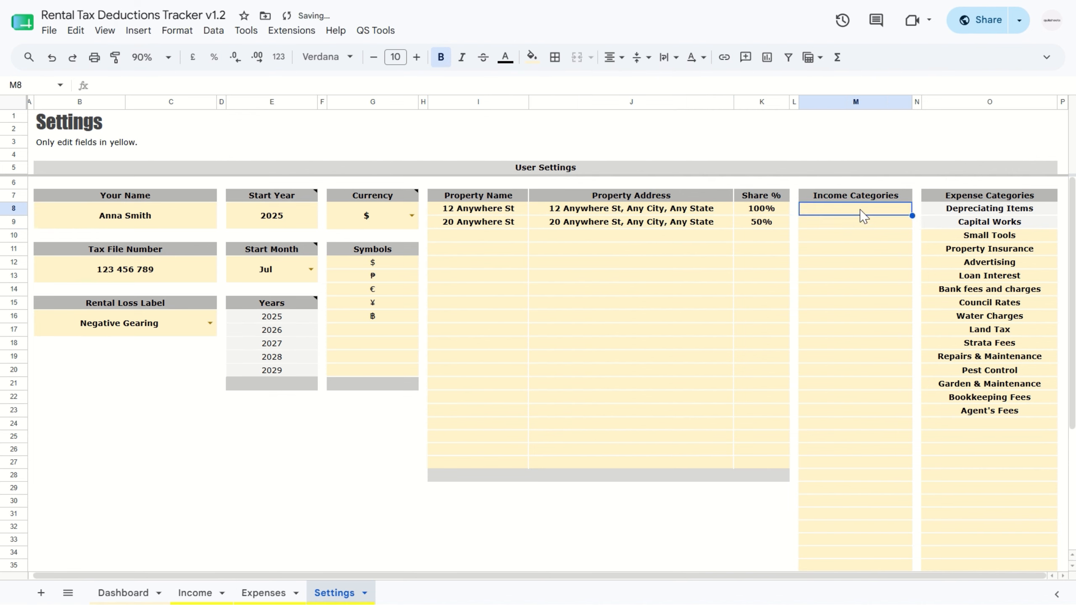
type("Rental Income")
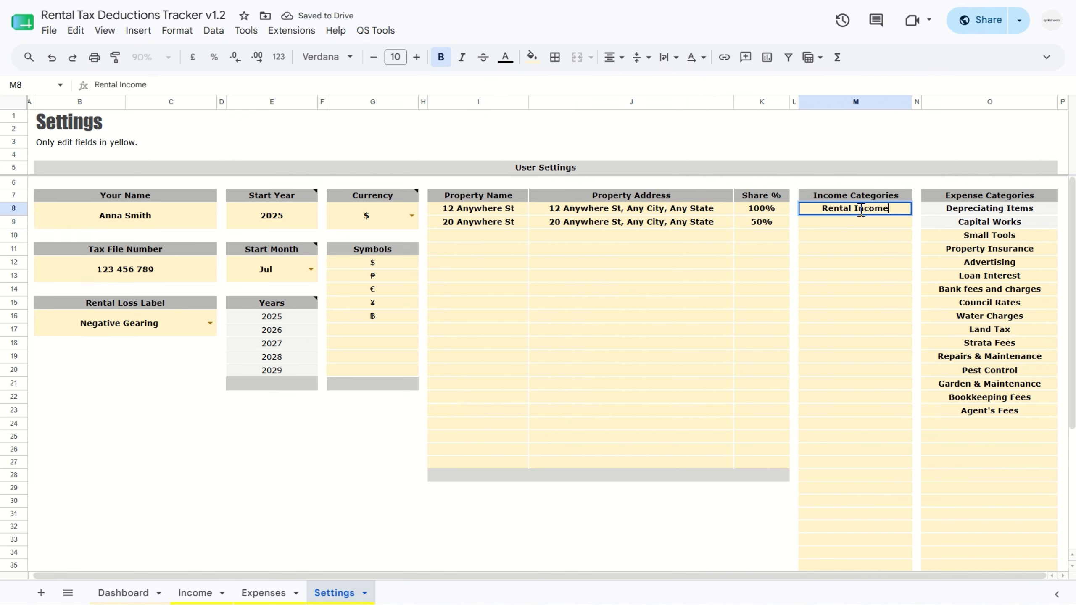
key("Return")
type("Otjer")
key("BackSpace")
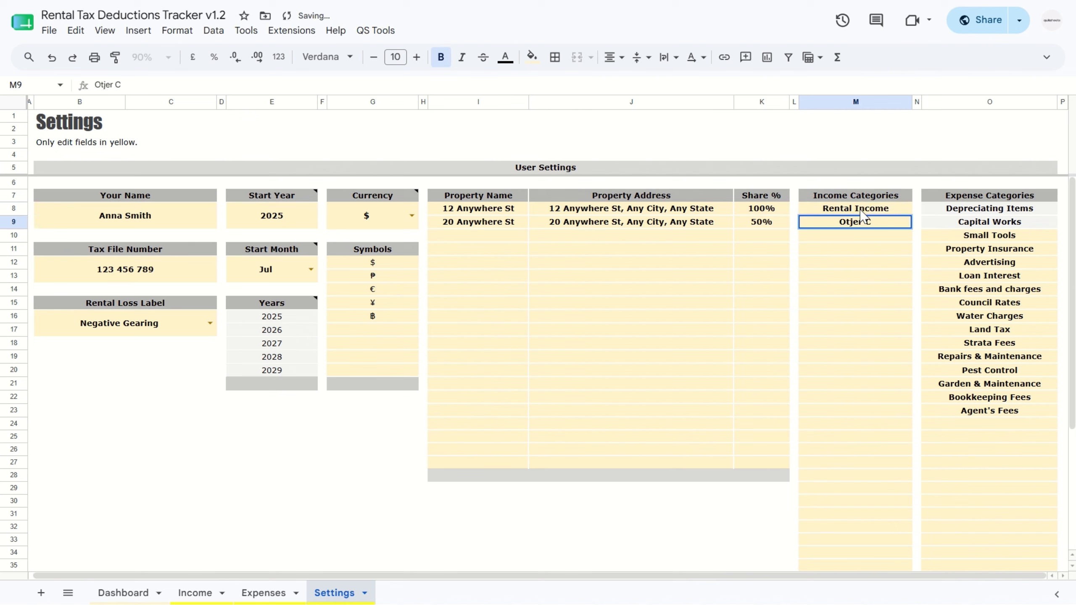
type("her Charges")
Step: Add Management Fees, Legal Fees and Professional Fees below Agent's Fees in the expense categories
left_click(986, 425)
scroll(996, 433, "down", 3)
scroll(995, 432, "up", 3)
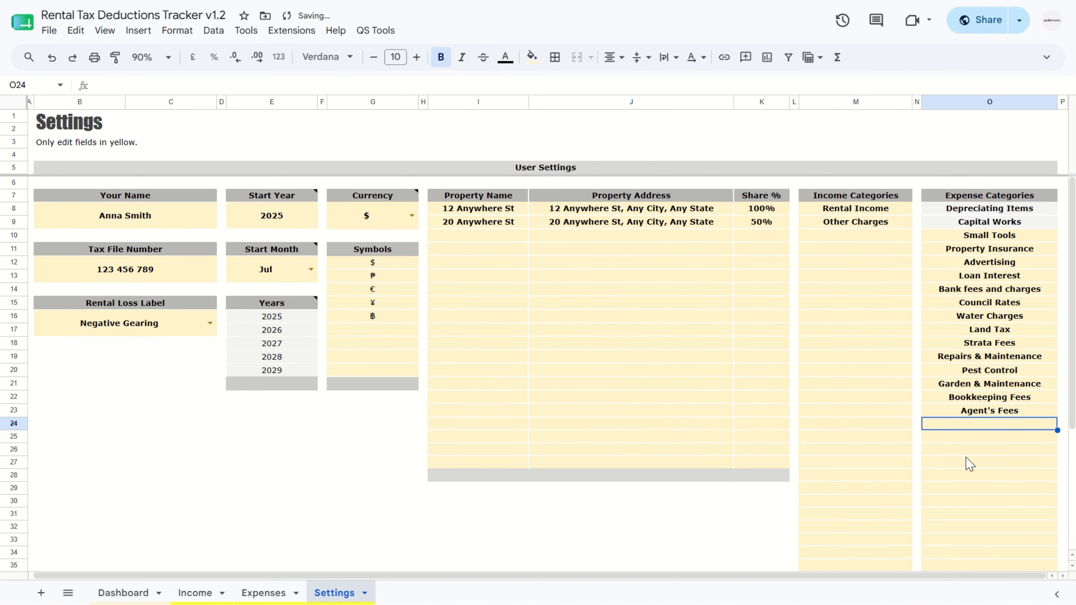
type("Manage")
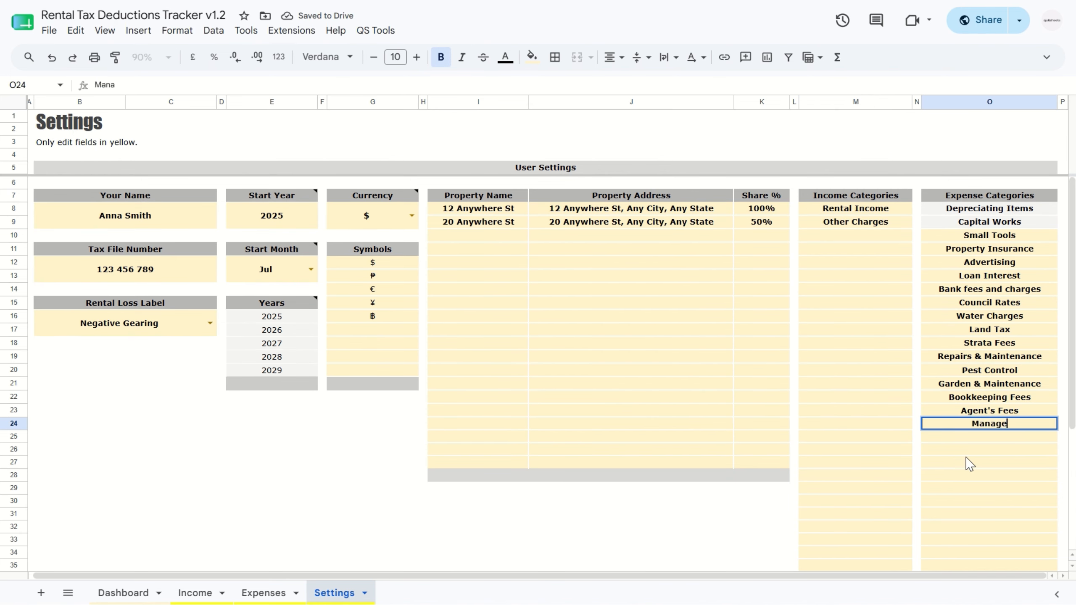
type("ment Fees")
key("Return")
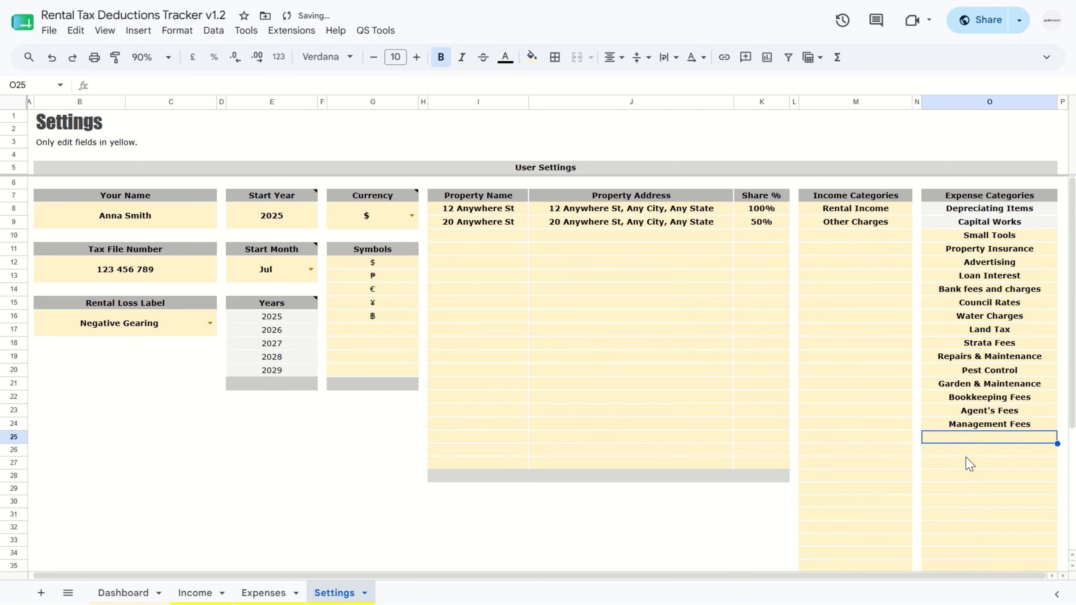
type("Leg")
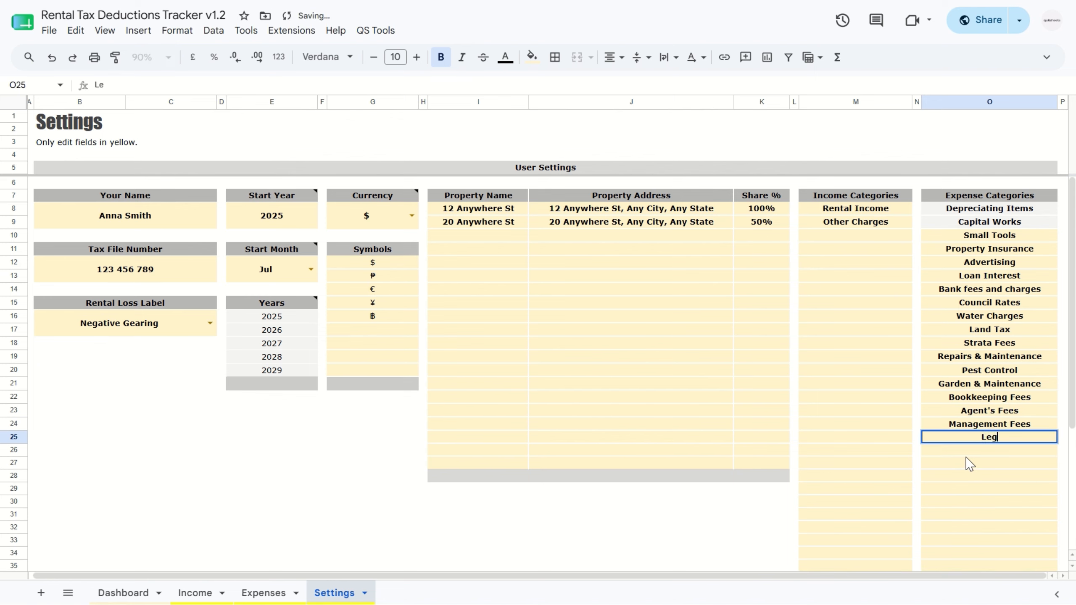
type("al Fees")
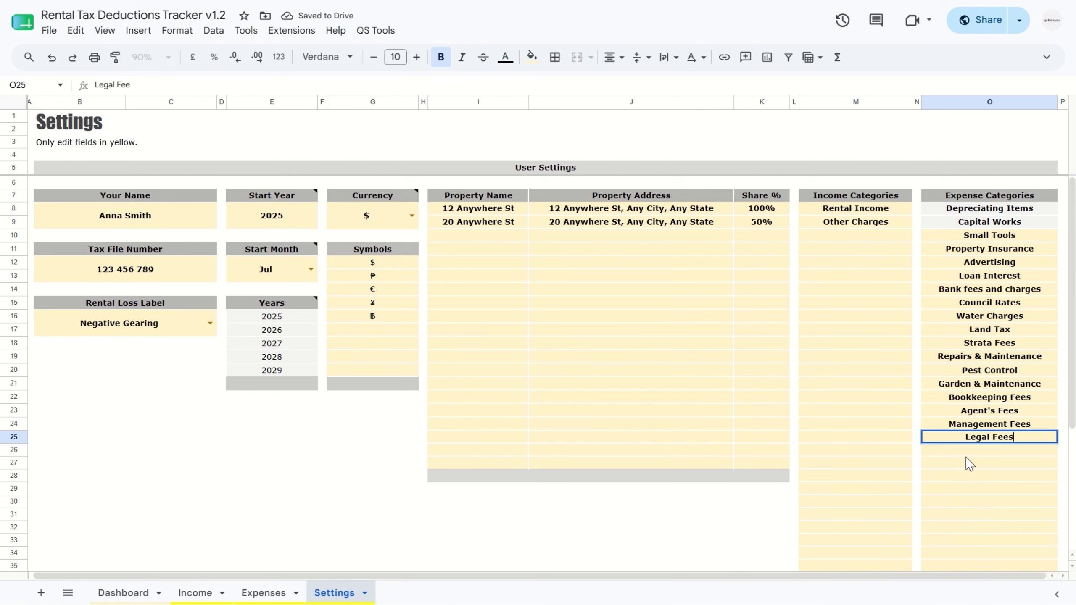
key("Return")
type("Professional Fees")
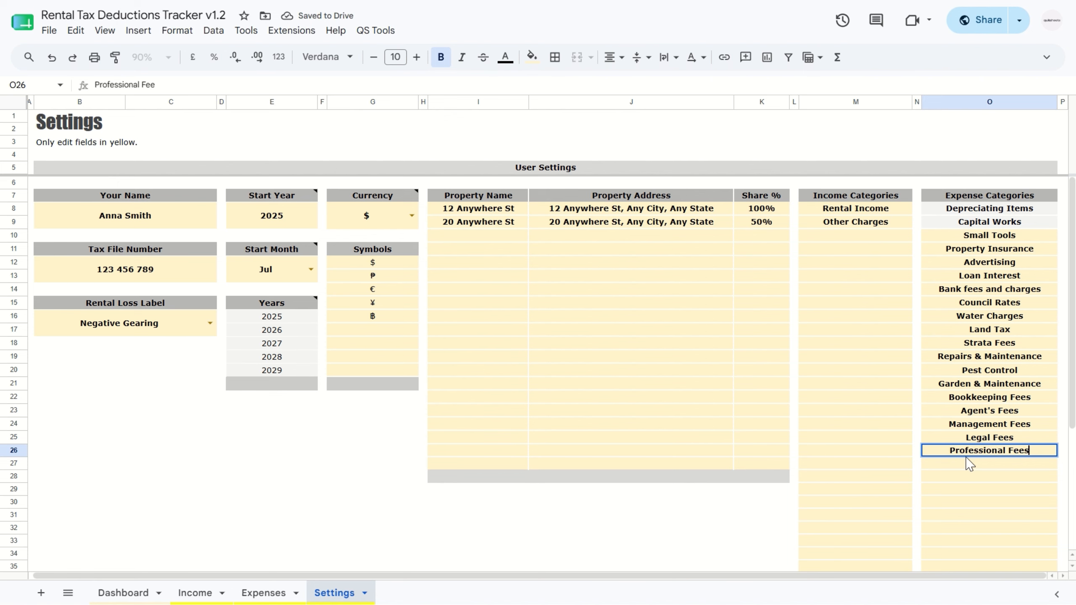
key("Return")
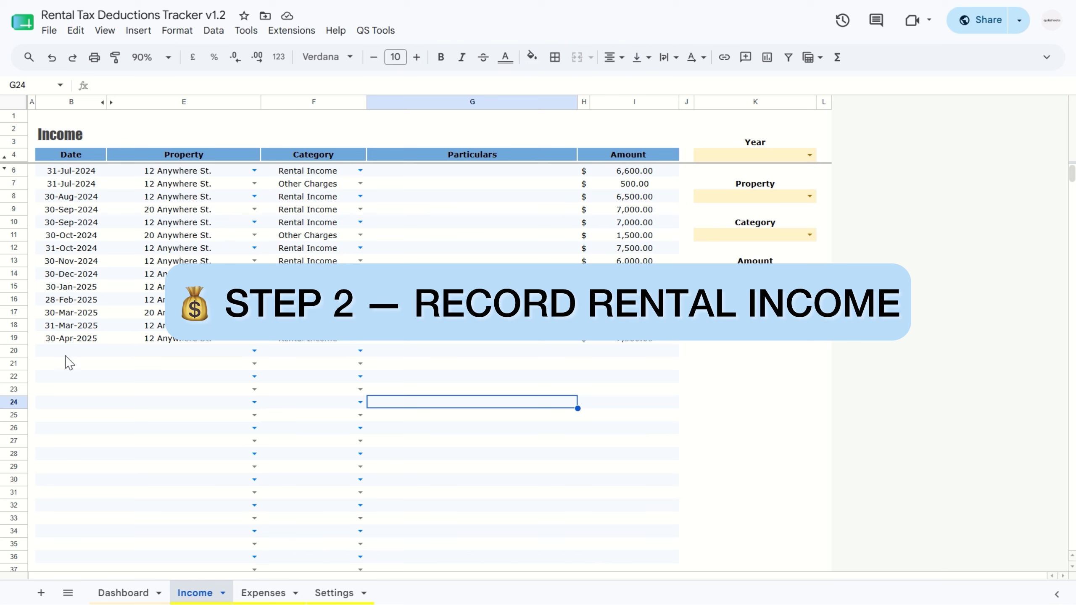
Step: Record a 7,000 Rental Income entry dated 30-May-2026 for the first property in row 20 of the Income sheet
double_click(69, 351)
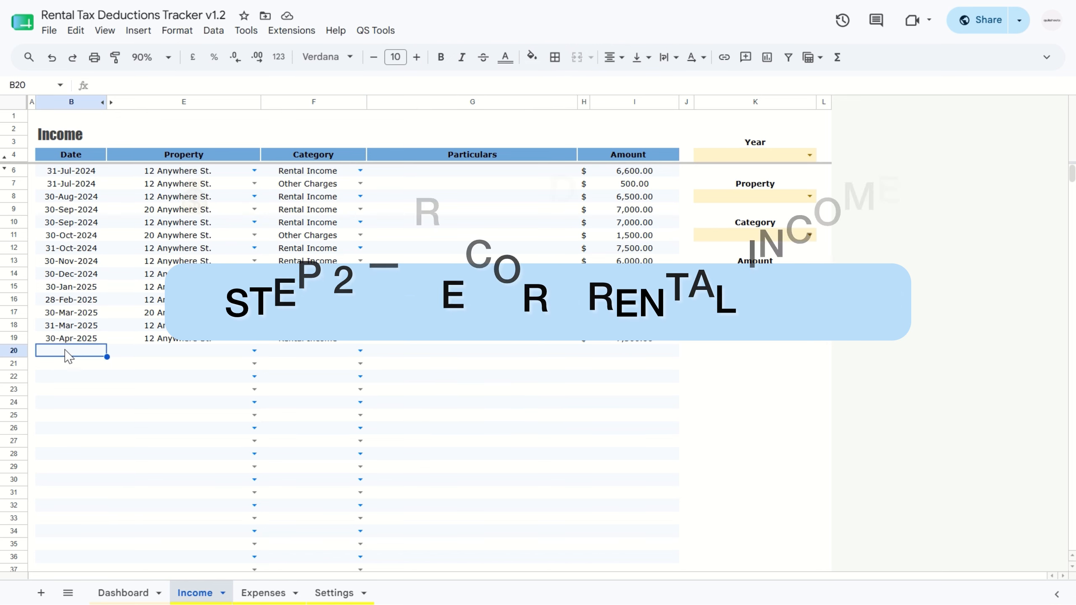
left_click(115, 488)
left_click(249, 355)
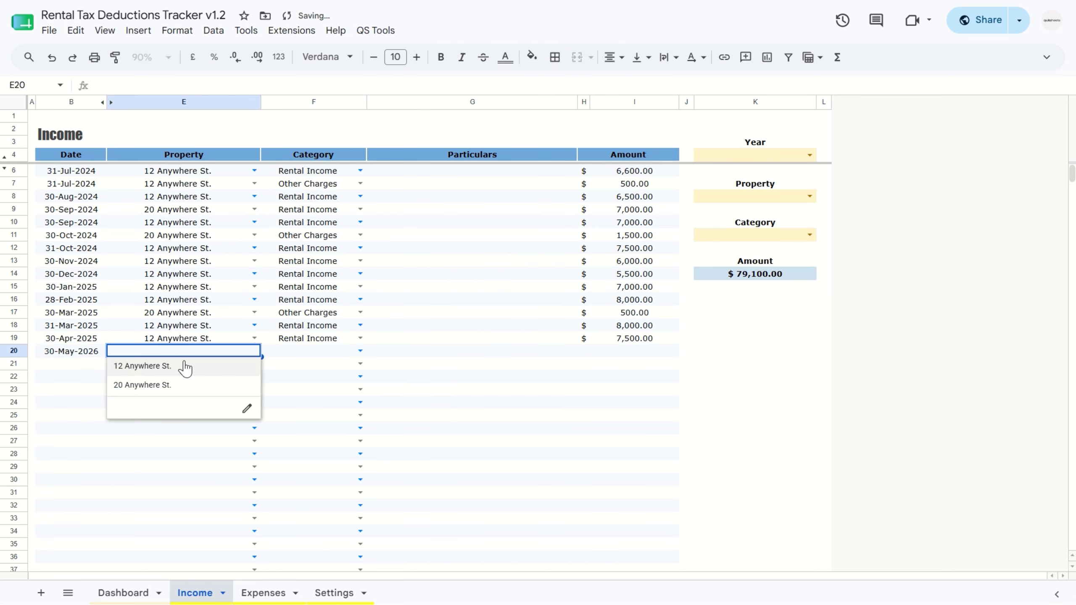
left_click(182, 365)
left_click(334, 354)
left_click(314, 367)
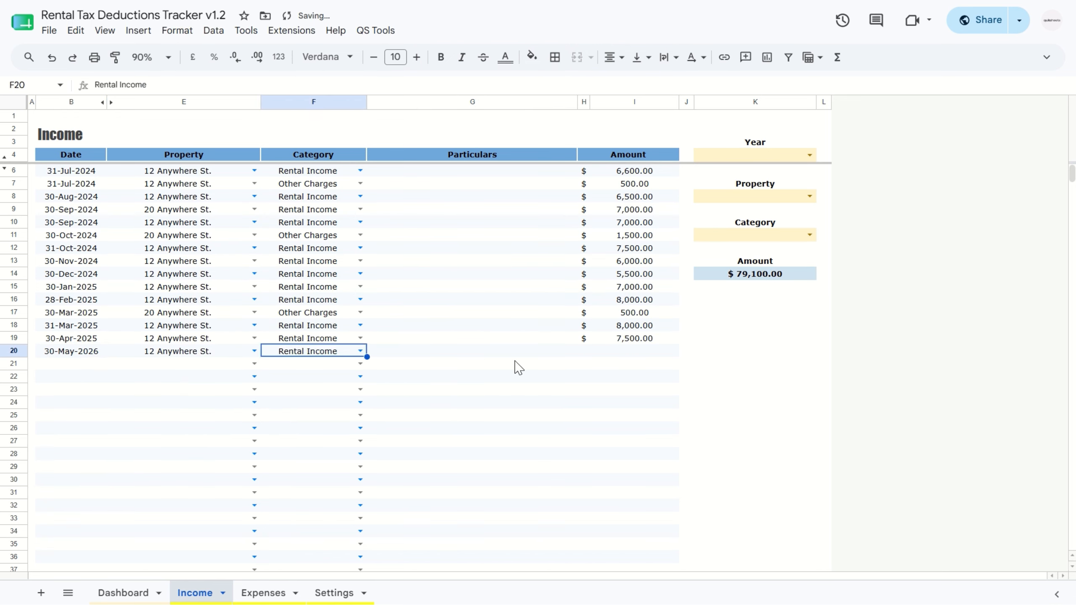
left_click(620, 352)
type("7000")
key("Return")
Step: Record an 8,000 Rental Income entry dated 30-Jun-2026 for the first property in row 21 of the Income sheet
double_click(71, 363)
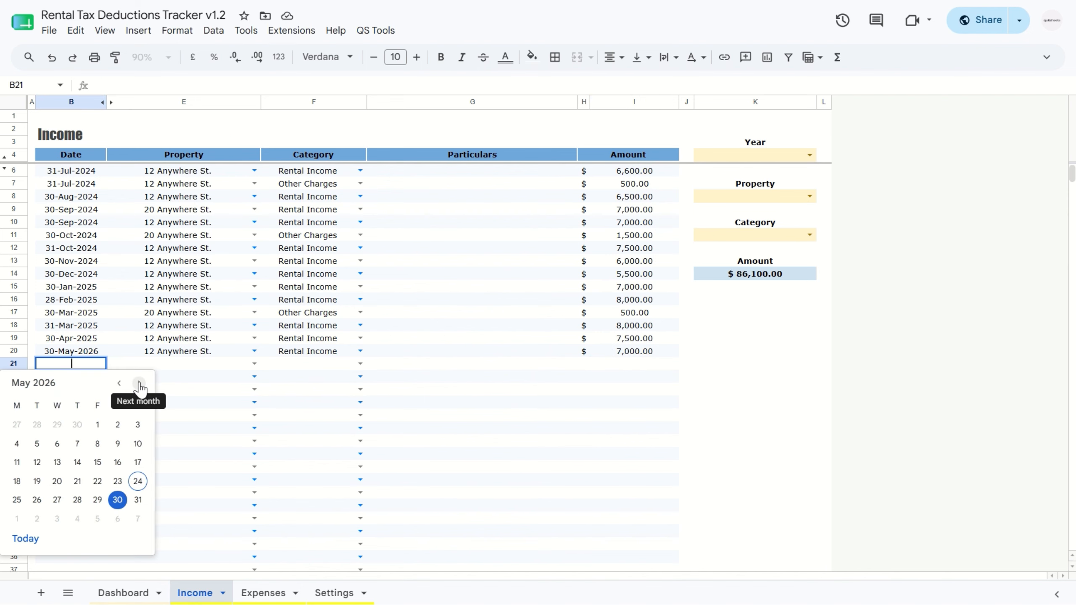
left_click(139, 384)
left_click(37, 500)
left_click(255, 363)
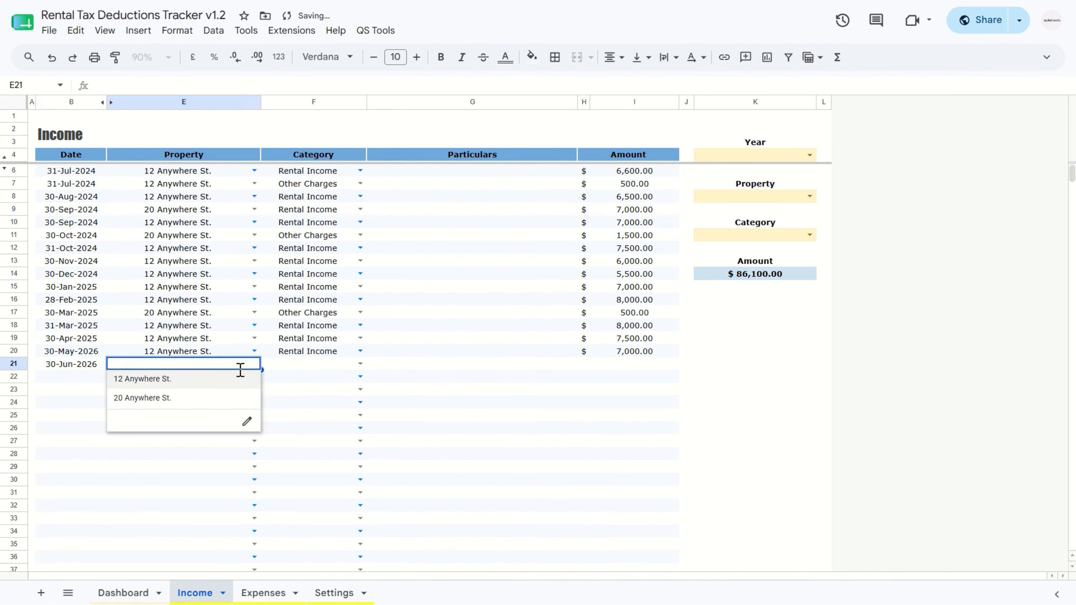
left_click(177, 381)
left_click(360, 363)
left_click(292, 379)
left_click(631, 364)
type("8,0")
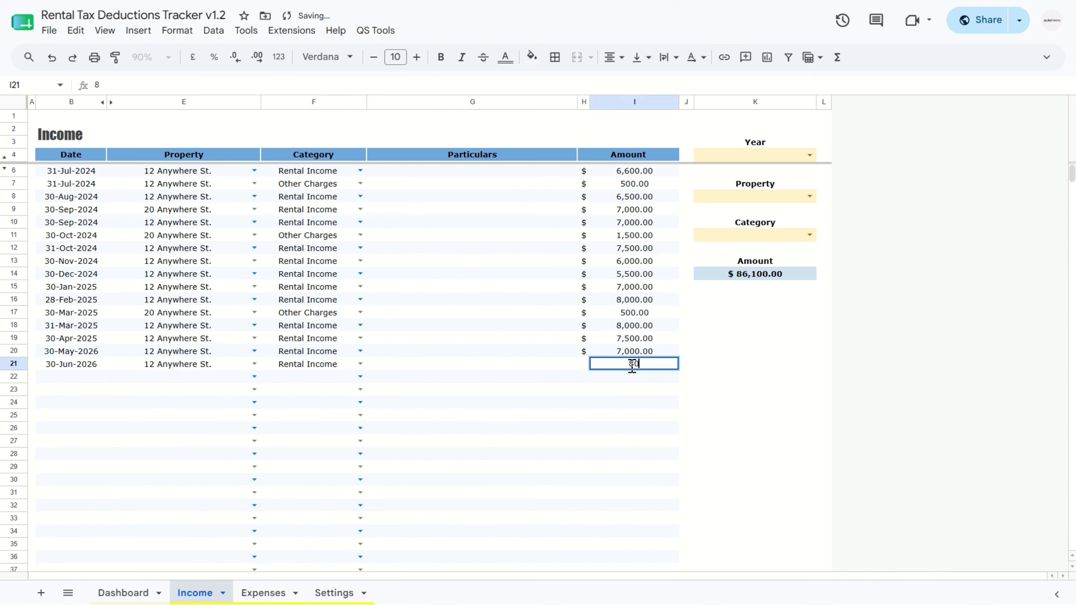
type("00")
key("Return")
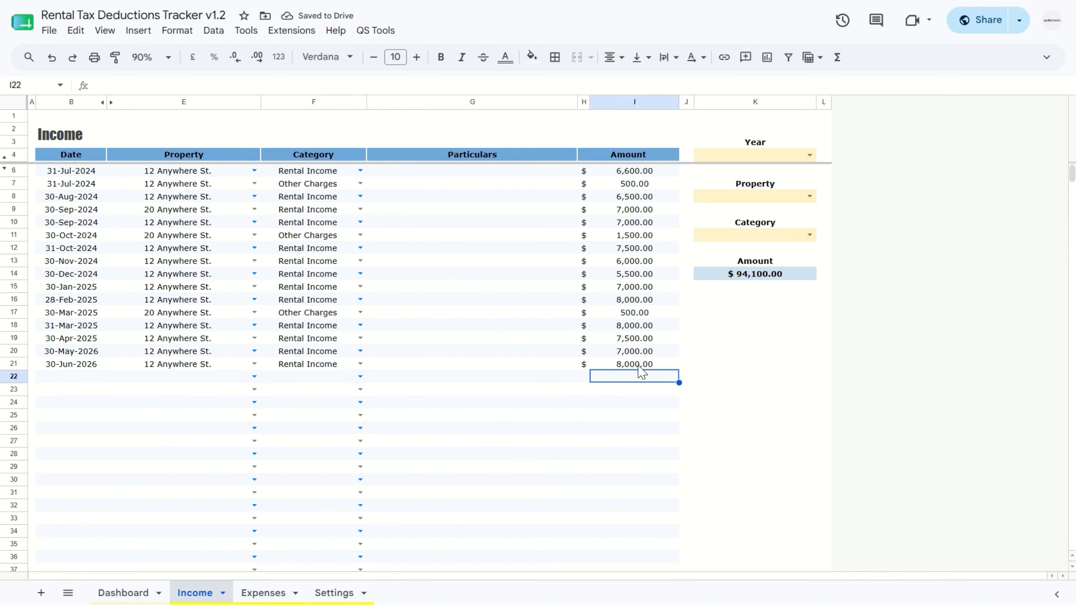
Step: Filter the Income sheet by year 2025, the first property and the Rental Income category
left_click(810, 156)
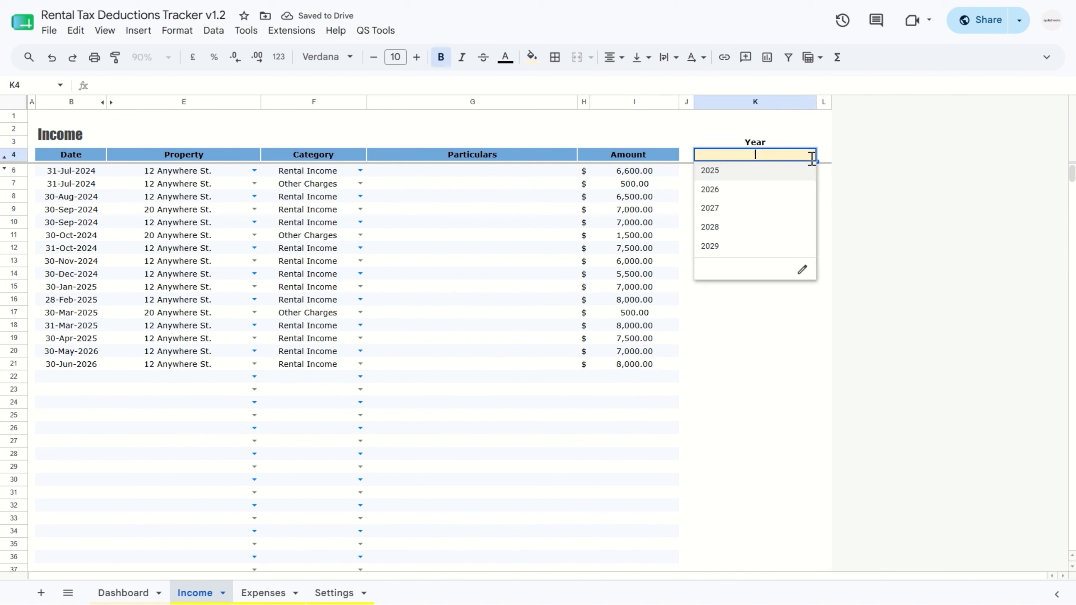
left_click(761, 172)
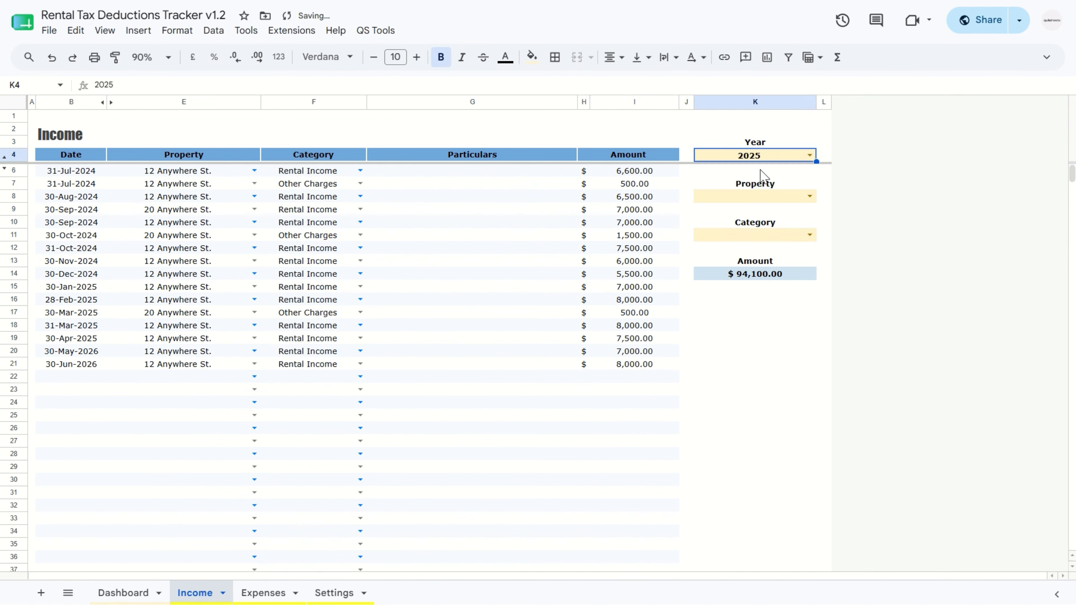
left_click(808, 197)
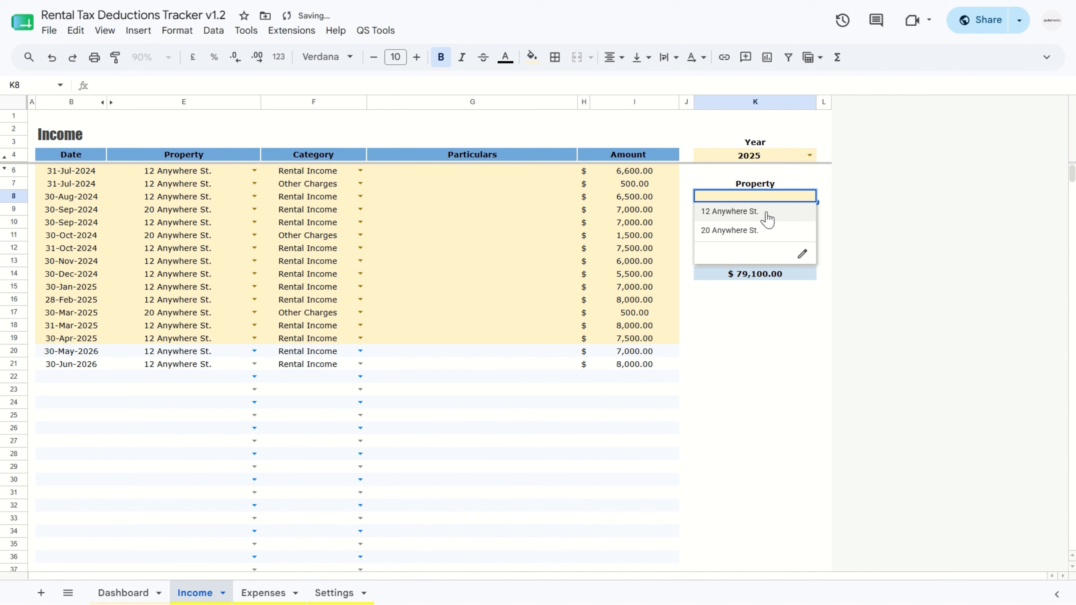
left_click(730, 211)
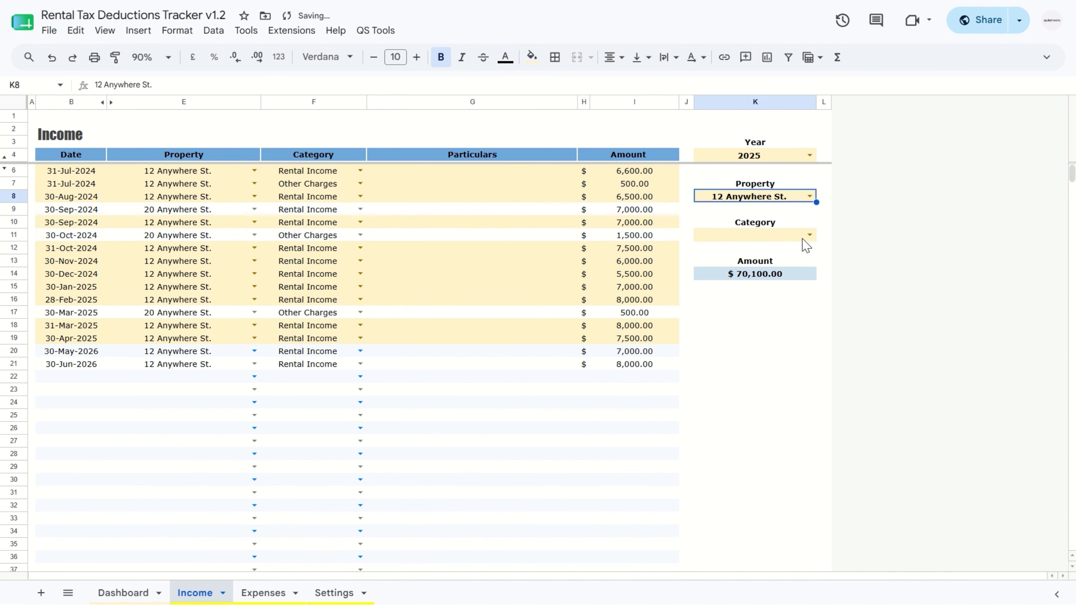
left_click(809, 236)
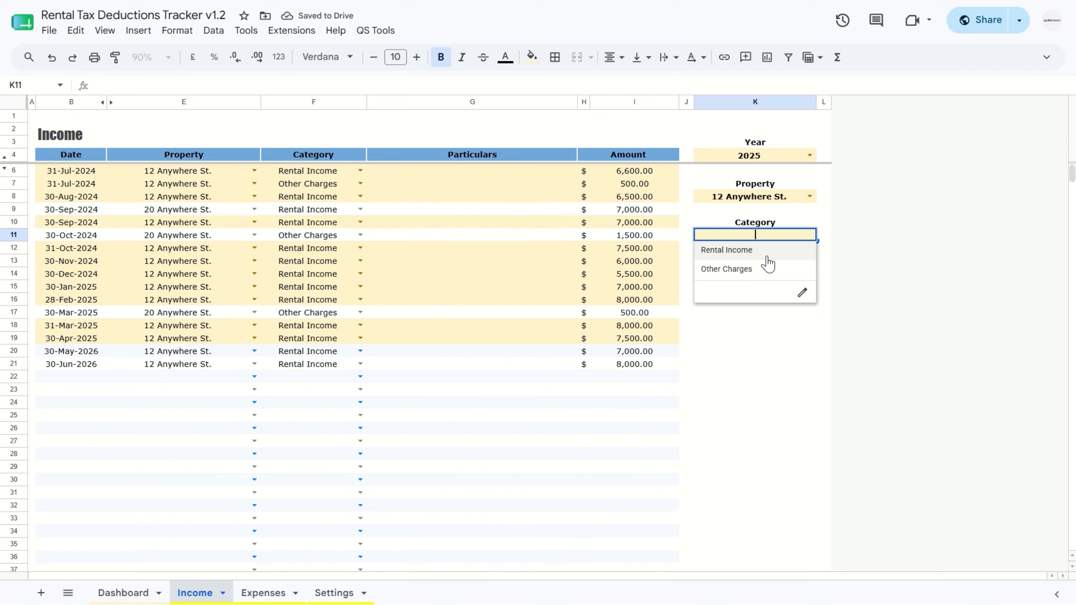
left_click(768, 254)
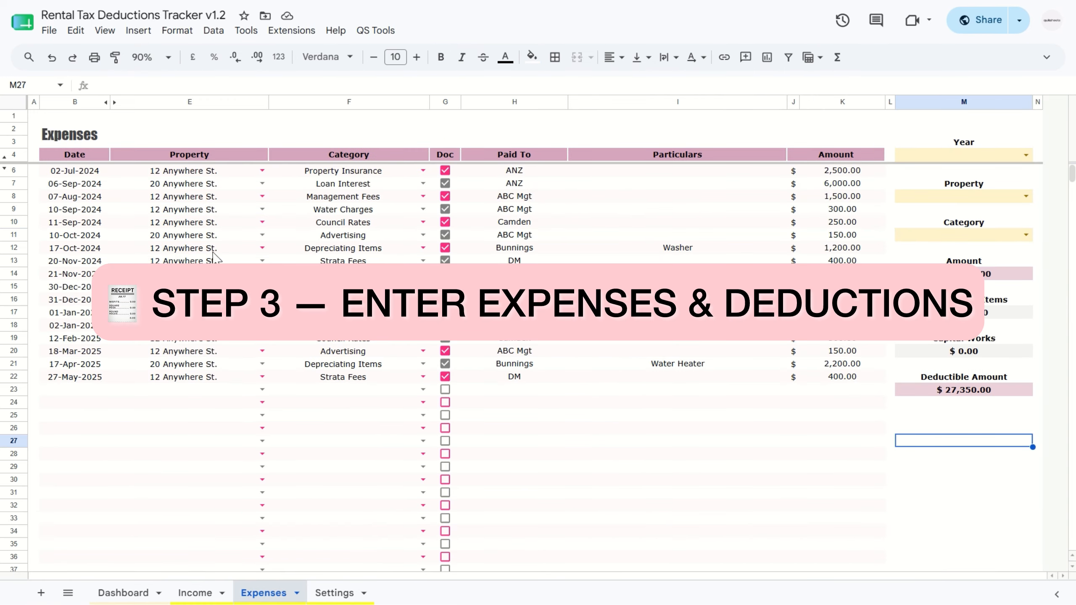
Step: Start an expense in row 23 of the Expenses sheet dated 30-May-2026 for the first property, with category Loan Interest
double_click(75, 390)
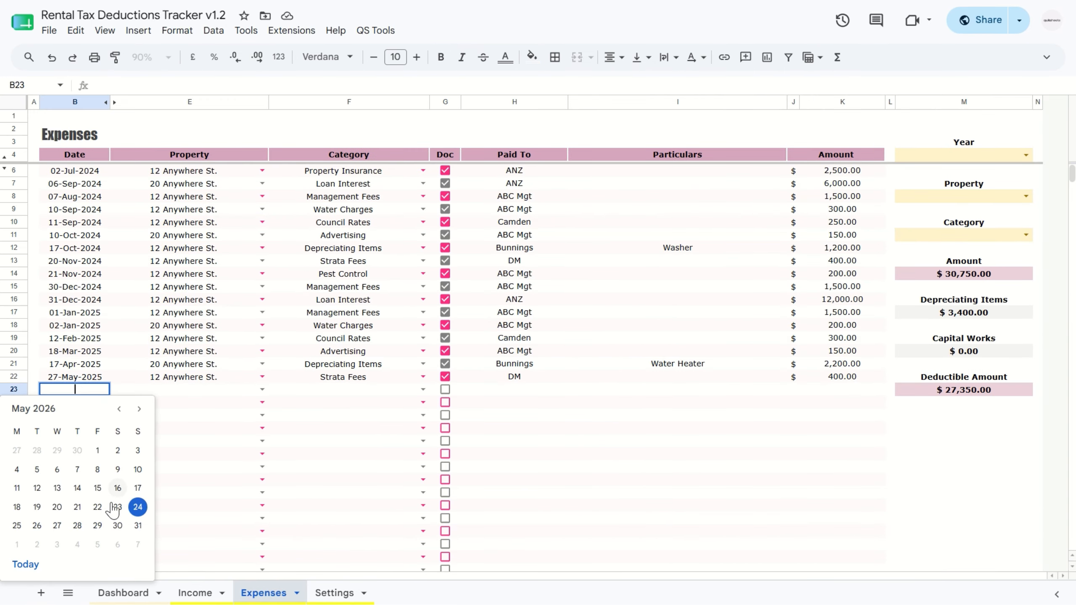
left_click(118, 525)
left_click(262, 389)
left_click(237, 404)
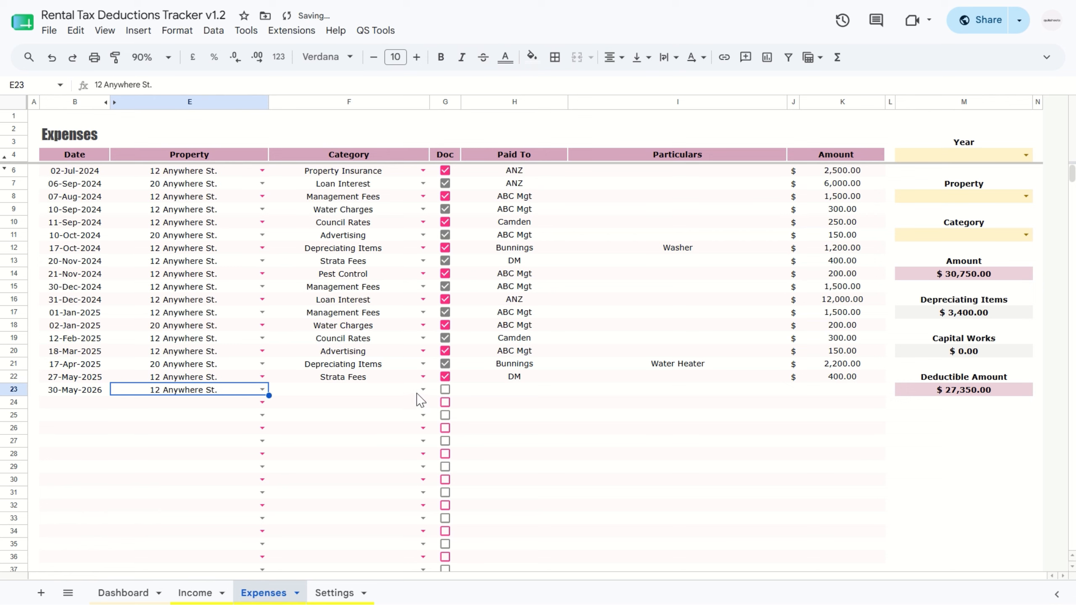
left_click(420, 398)
left_click(422, 389)
left_click(299, 502)
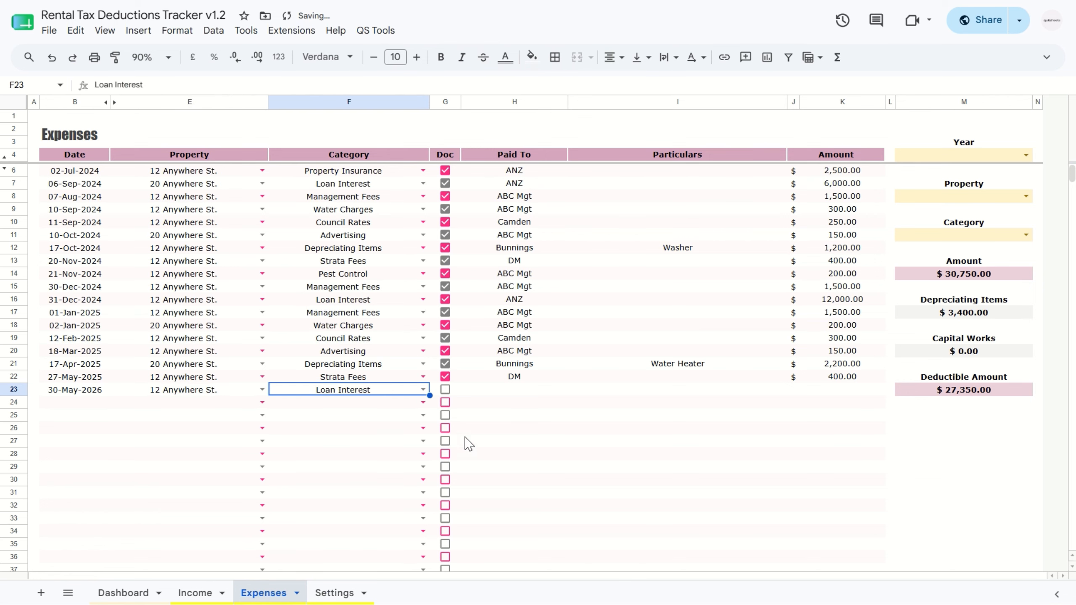
Step: Mark the row 23 expense as documented, paid to ANZ, with an amount of 16,000
left_click(445, 390)
left_click(507, 393)
type("ANZ")
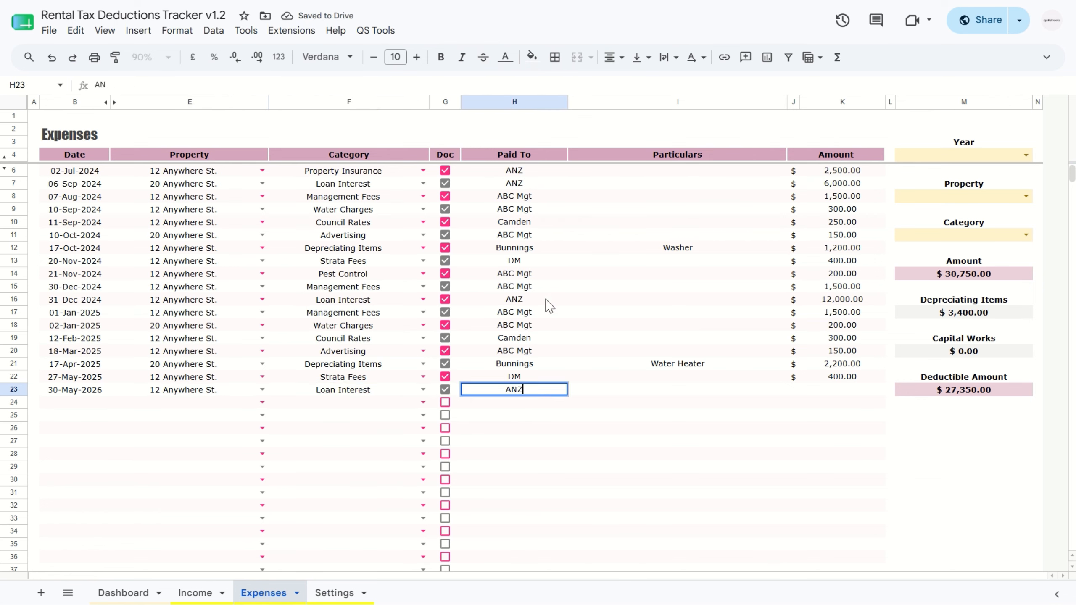
key("Tab")
key("Tab")
key("Tab")
type("16000")
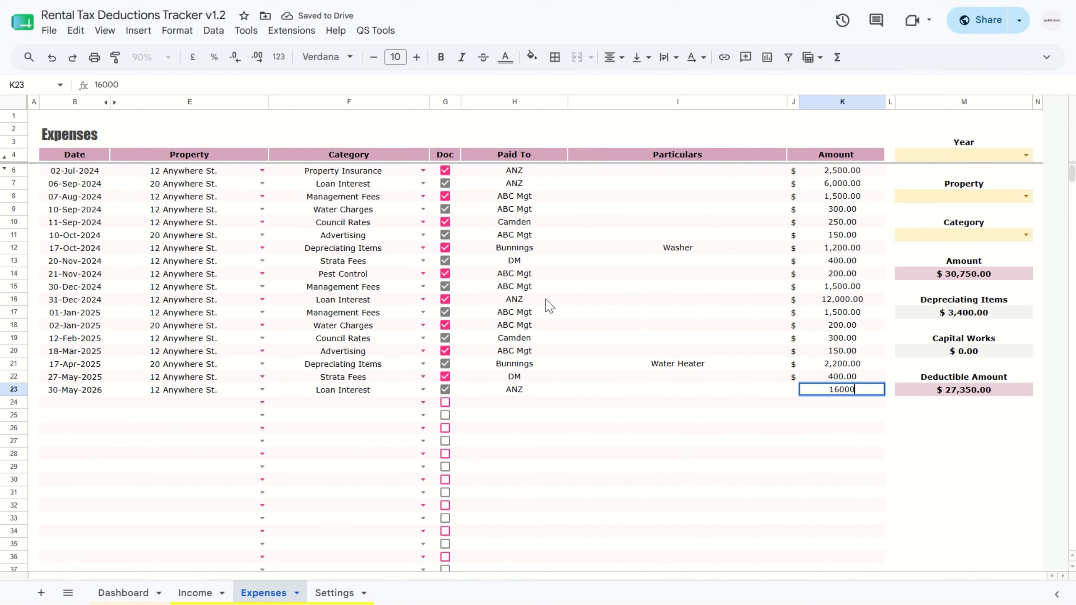
key("Return")
Step: Start an expense in row 24 dated 30-Jun-2026 for the first property, with category Capital Works
double_click(85, 407)
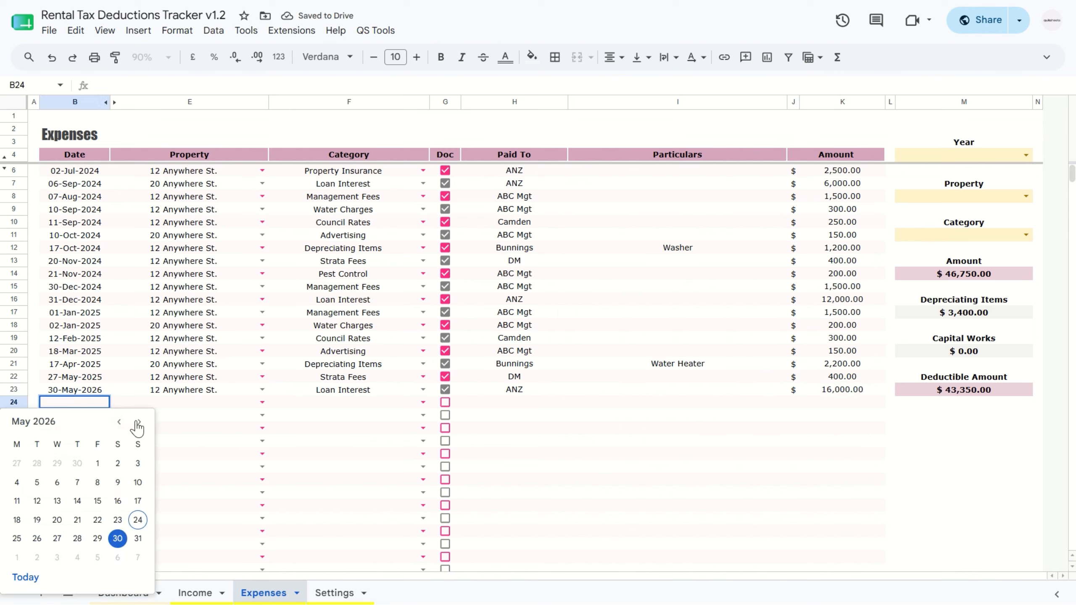
left_click(137, 424)
left_click(38, 535)
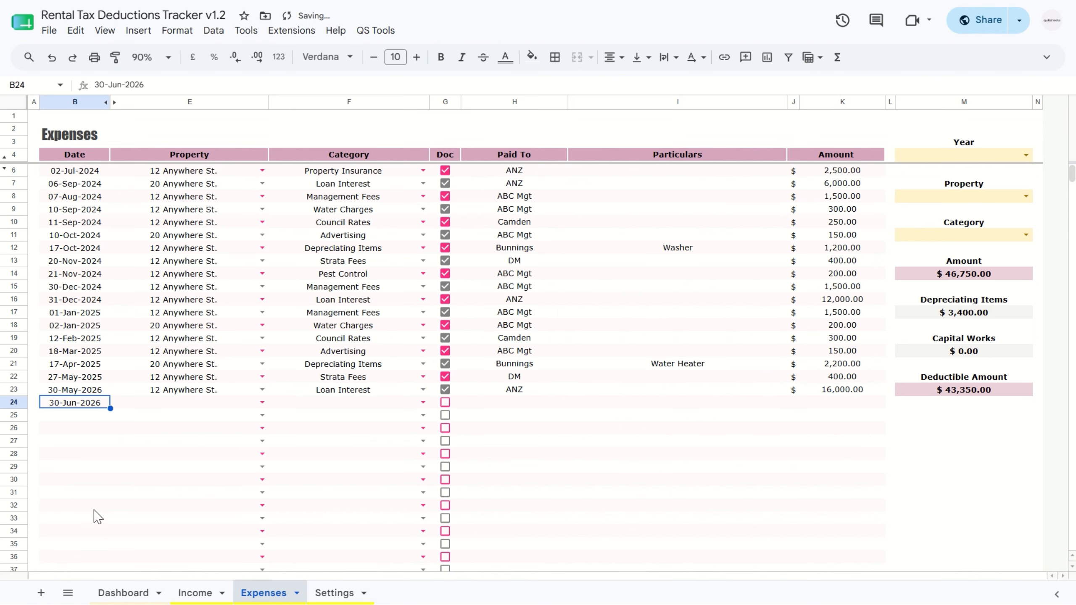
left_click(262, 402)
left_click(226, 420)
left_click(423, 403)
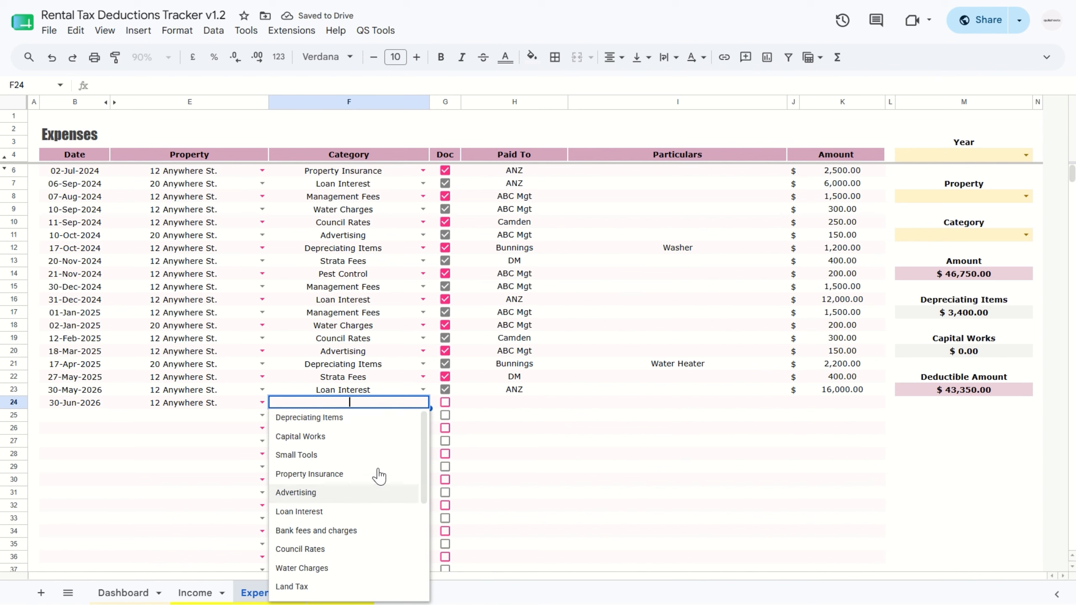
type("capital")
left_click(319, 421)
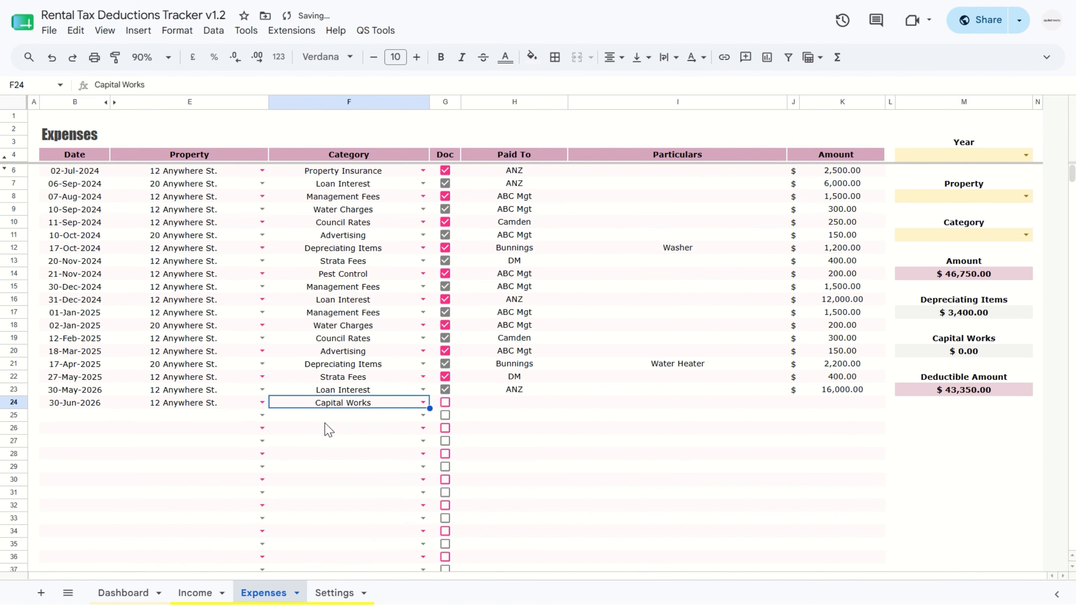
Step: Complete the row 24 expense as documented, paid to ABC Builders, particulars "Kitchen renovation, started March 2026", amount 8,000
left_click(445, 403)
left_click(514, 403)
type("ABC Bu")
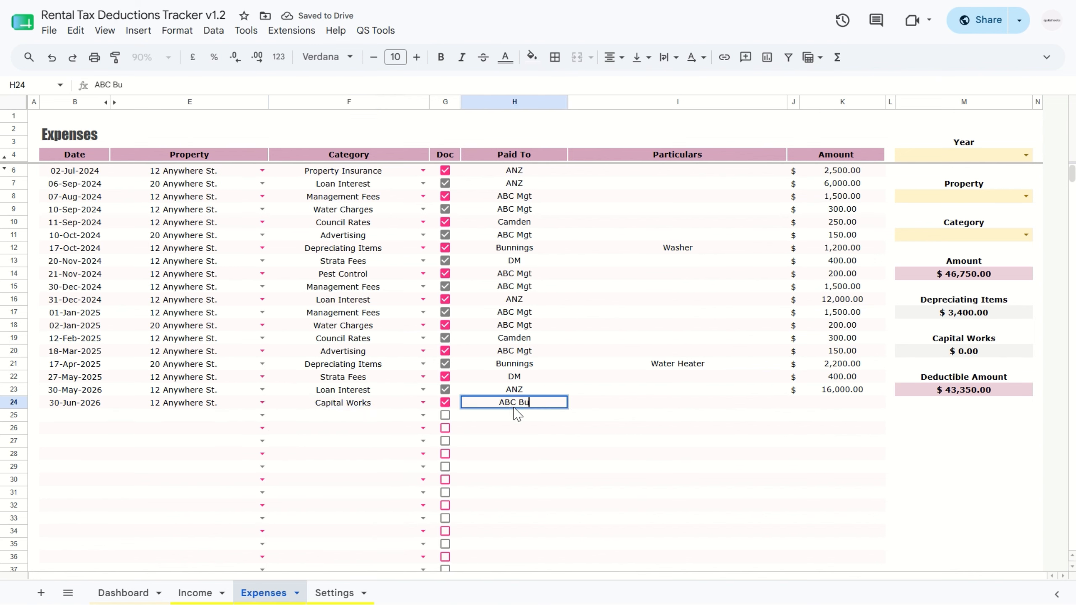
type("ilders")
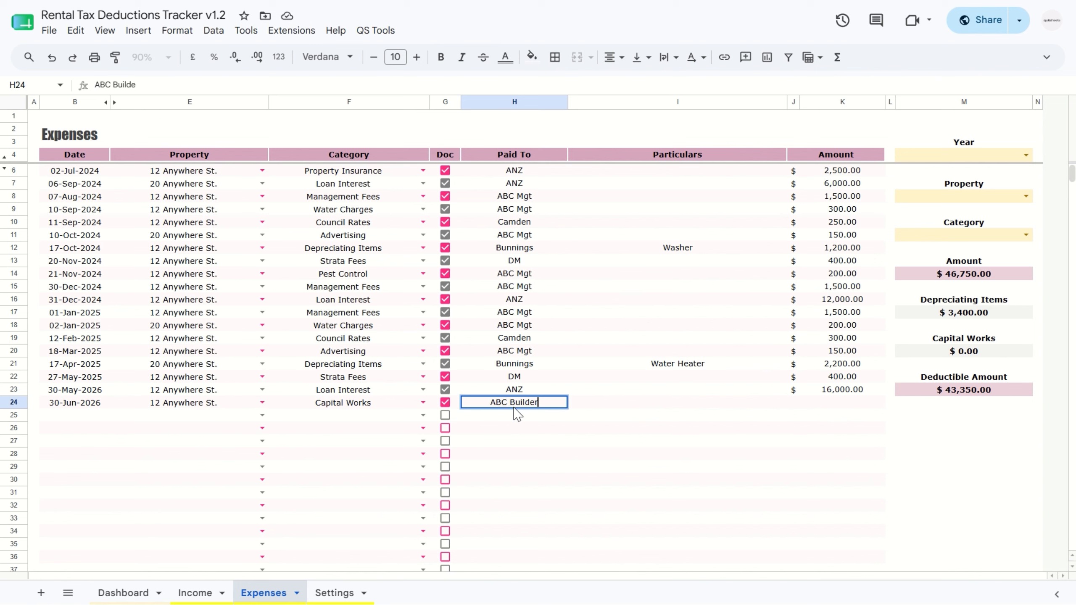
key("Tab")
type("Kitchen renovati")
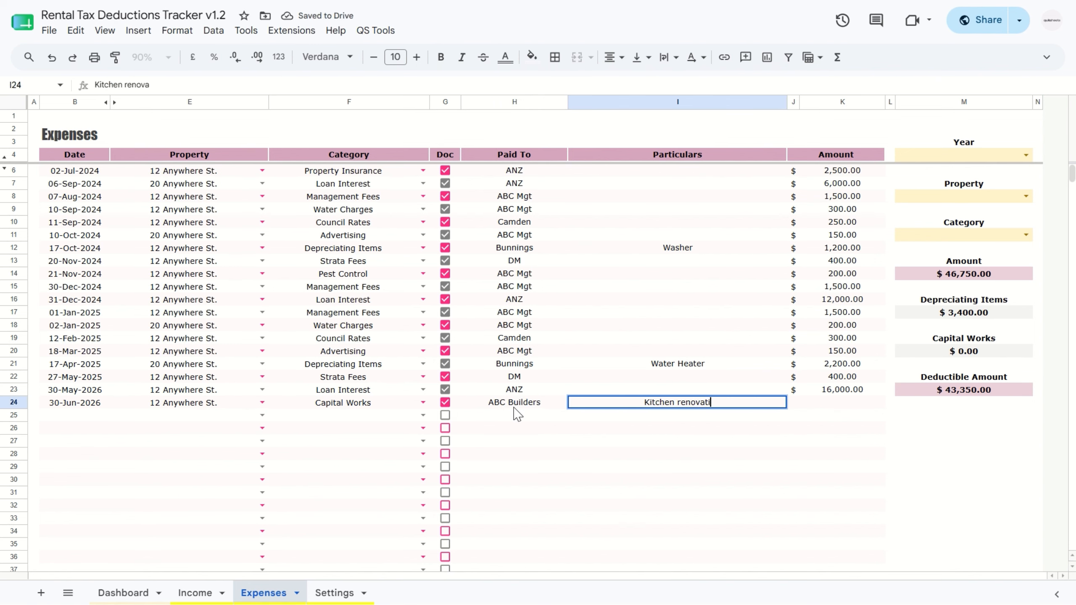
type("on, started")
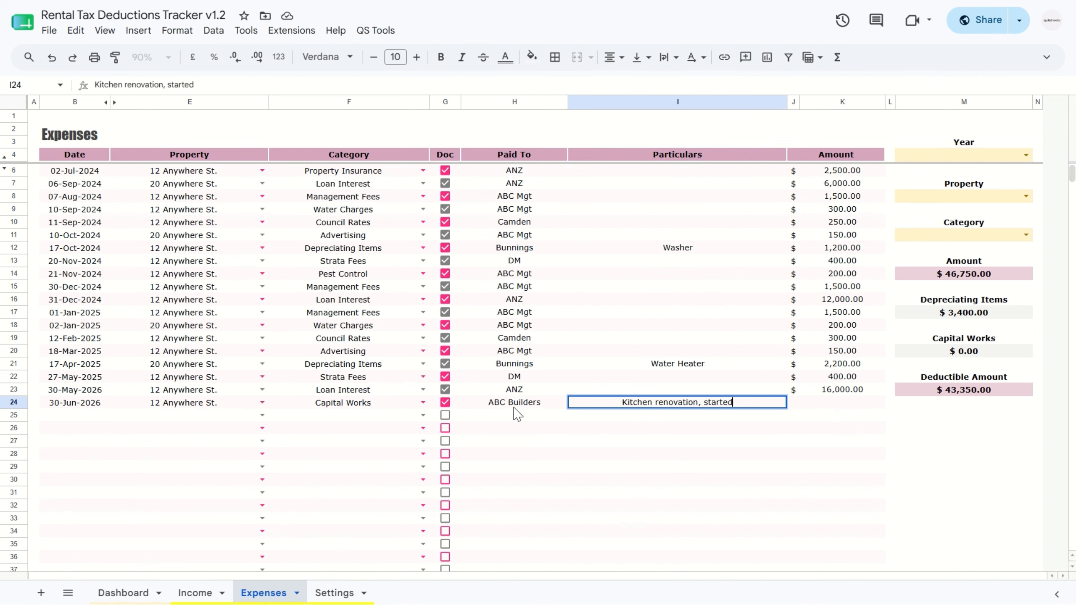
type(" March 202")
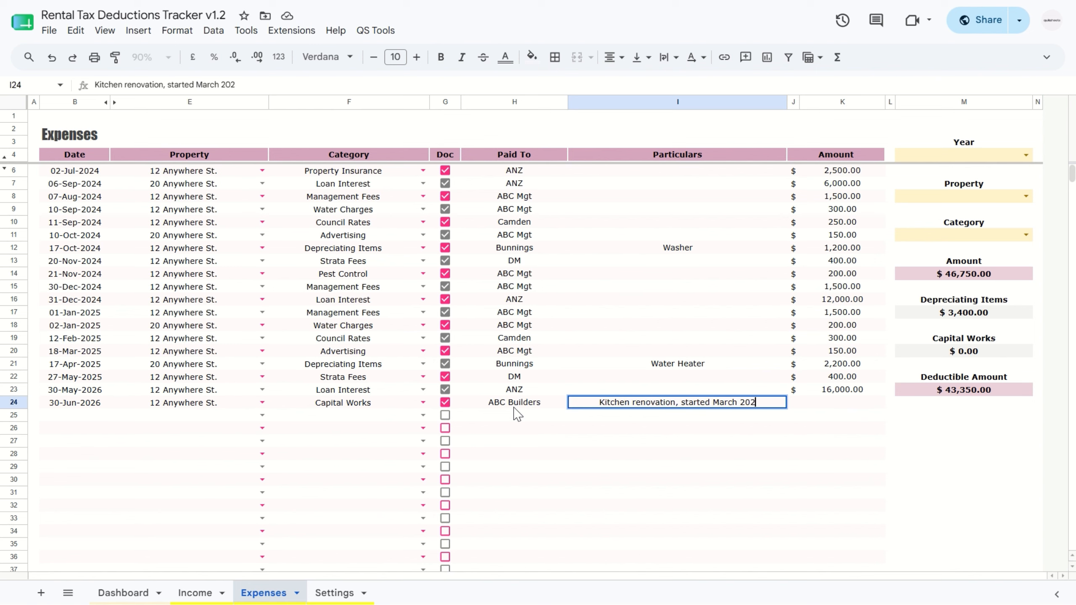
type("6")
key("Tab")
key("Tab")
type("8000")
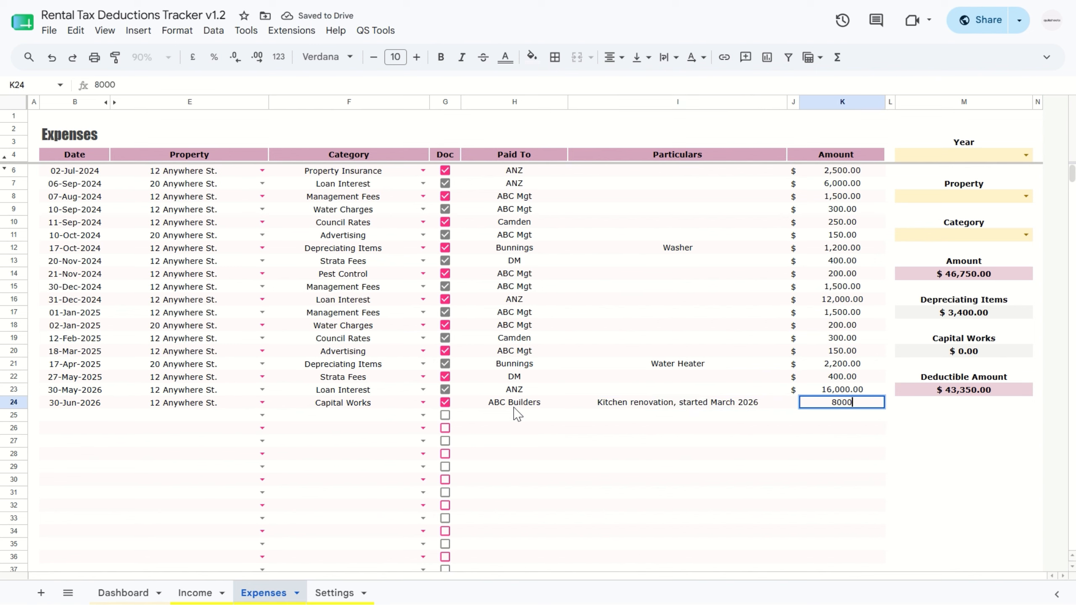
key("Return")
Step: Filter the Expenses sheet by year 2025, the first property and the Capital Works category
left_click(1025, 155)
left_click(948, 172)
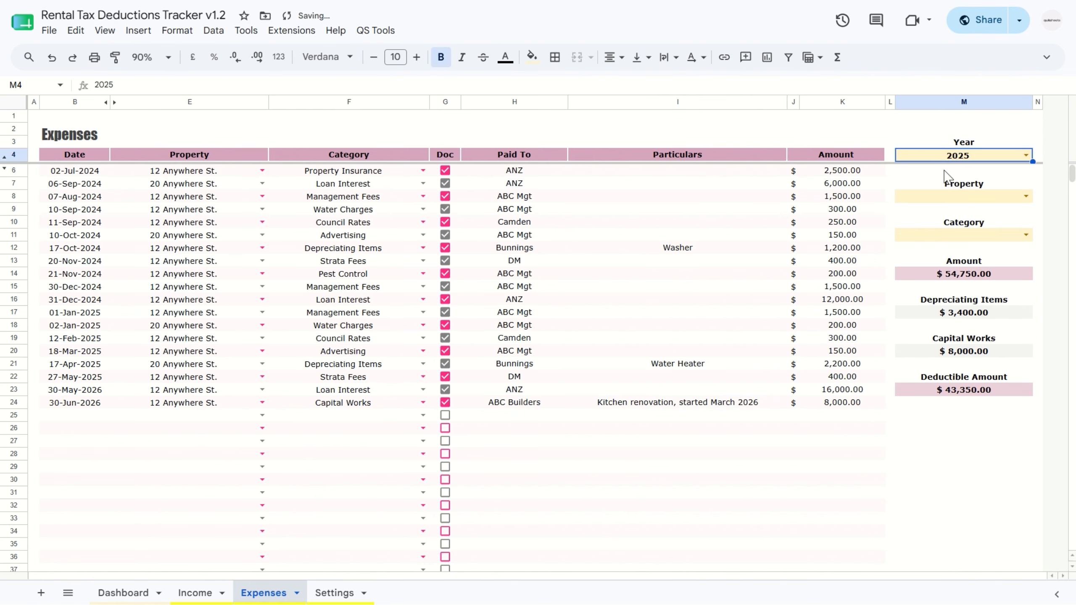
left_click(1025, 196)
left_click(973, 213)
left_click(1025, 236)
left_click(926, 268)
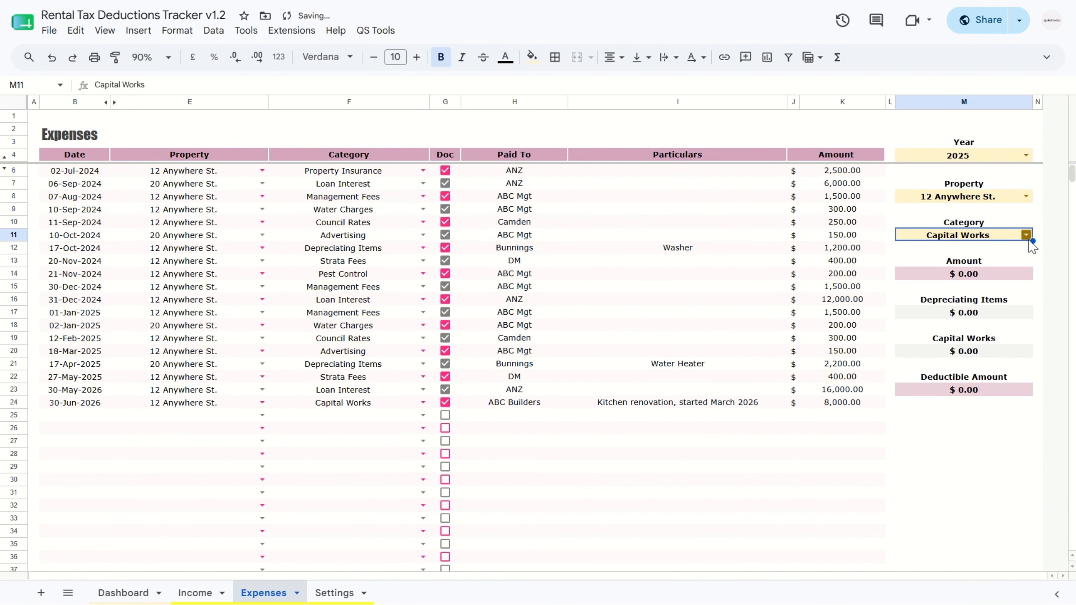
Step: Change the expense category filter to Management Fees
left_click(1026, 235)
left_click(936, 249)
left_click(1025, 235)
left_click(935, 551)
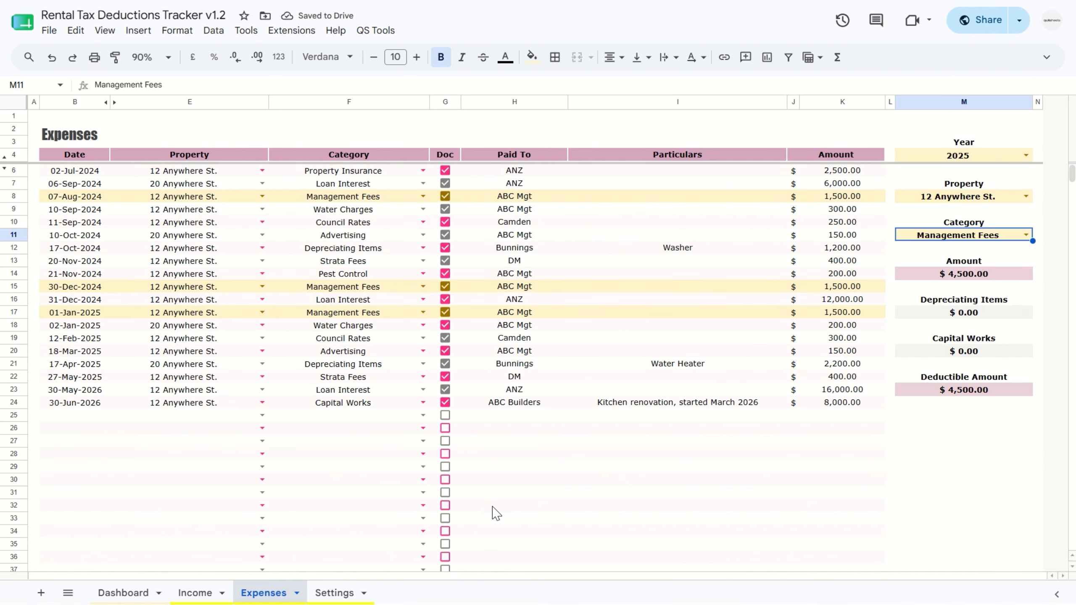
Step: Set the Dashboard overview to tax year 2025 and the first property
left_click(123, 593)
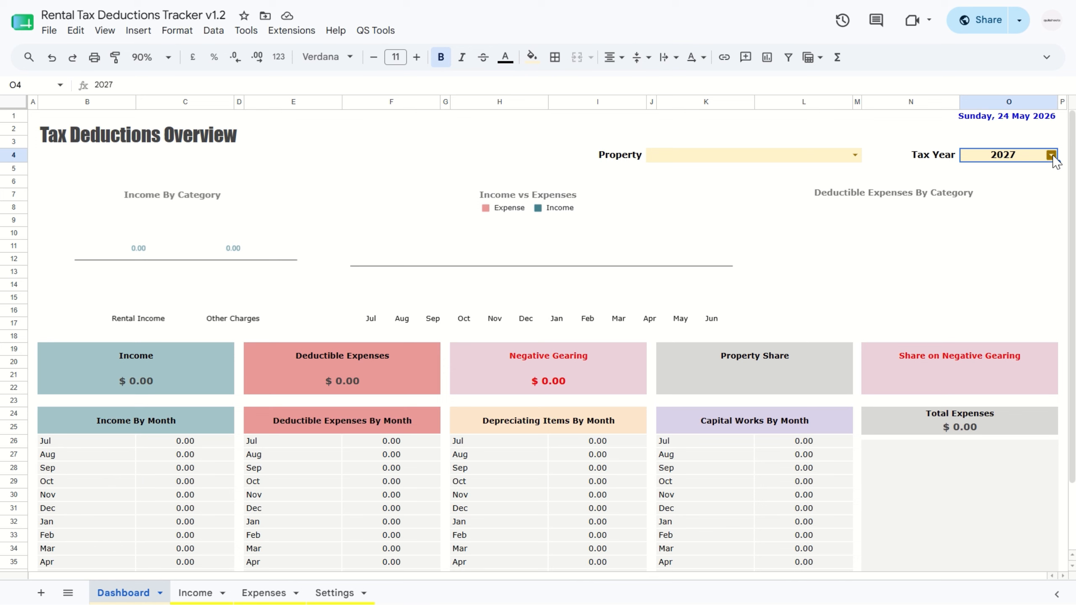
left_click(1052, 155)
left_click(1018, 172)
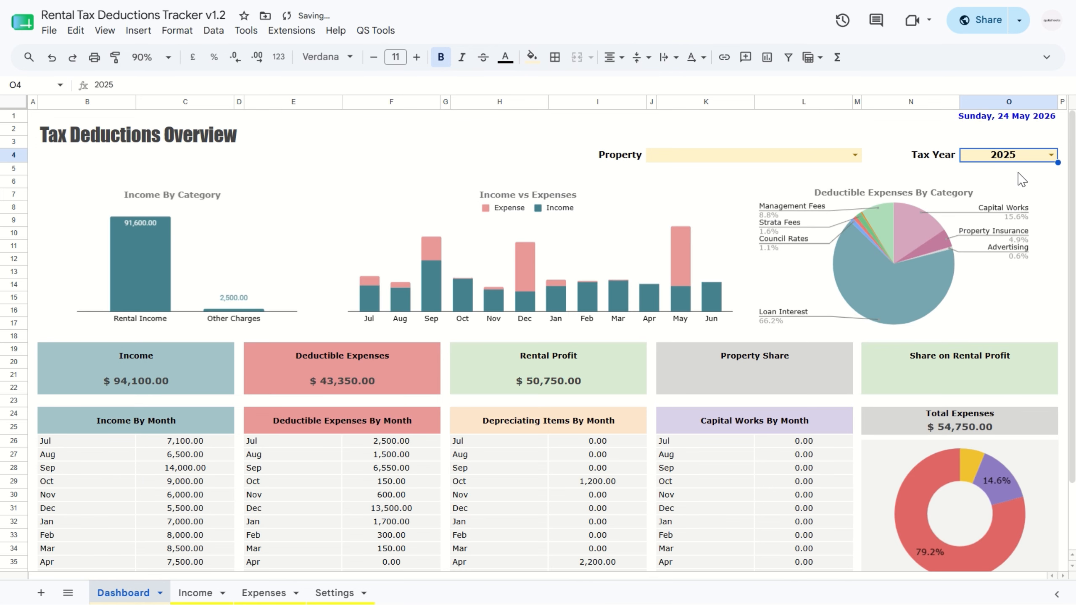
left_click(855, 155)
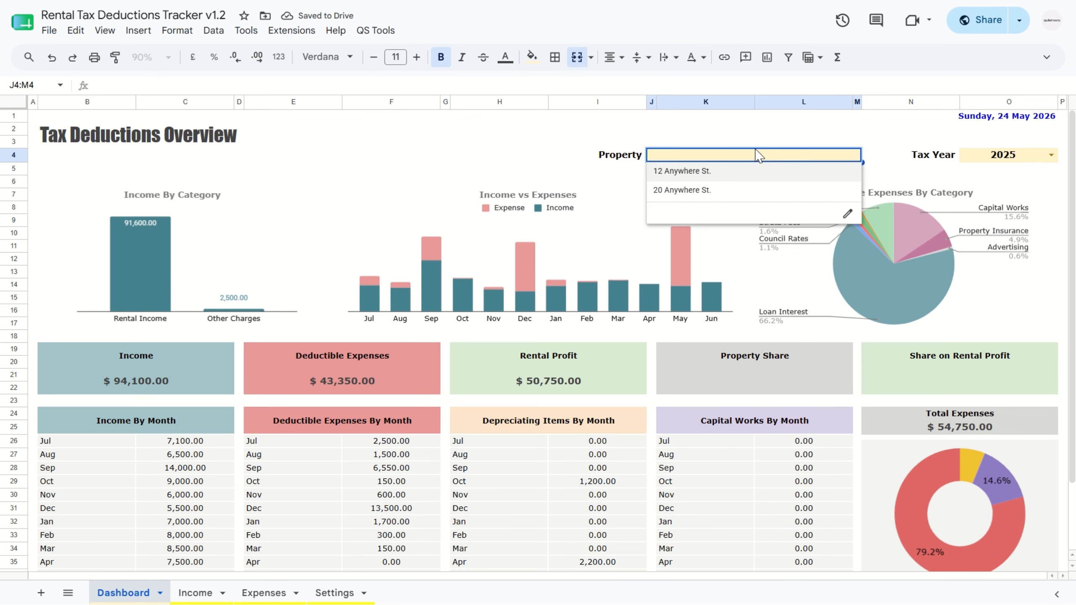
left_click(726, 173)
Step: Show the second property's figures on the Dashboard and return to the first property
left_click(855, 155)
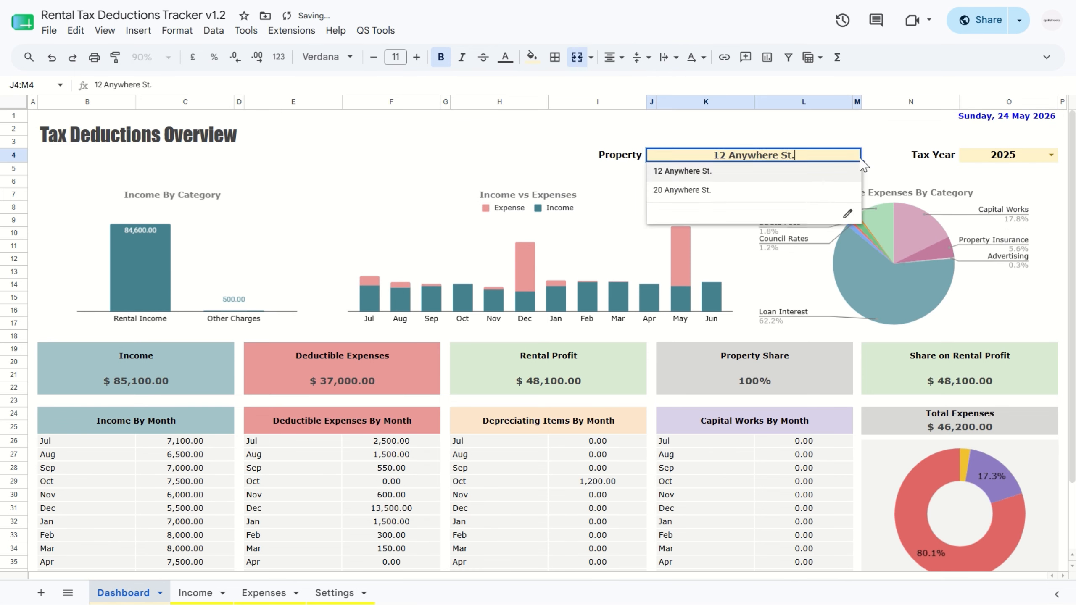
left_click(795, 191)
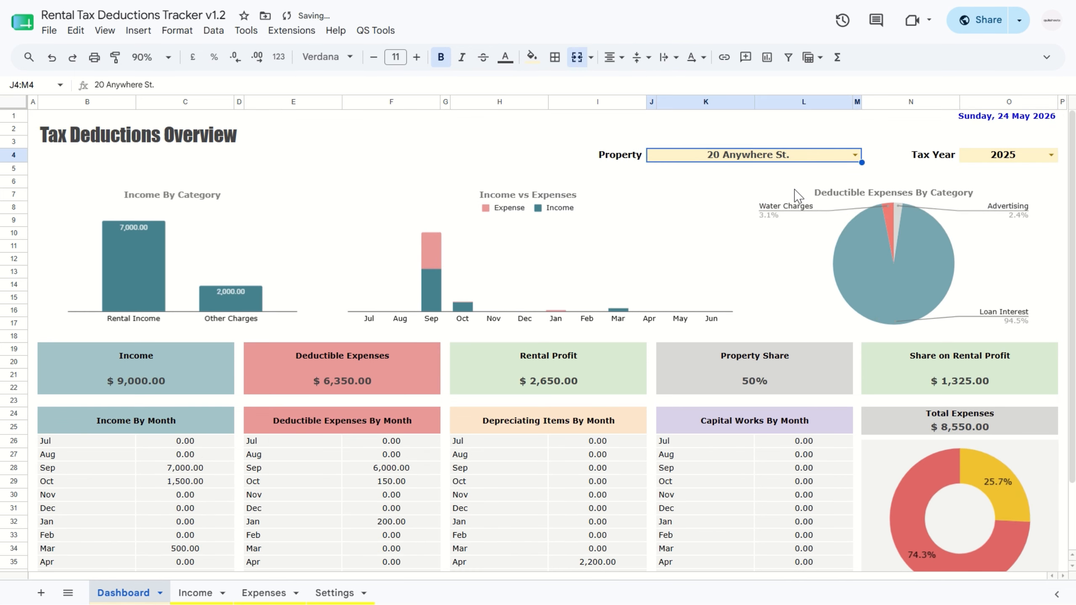
left_click(856, 156)
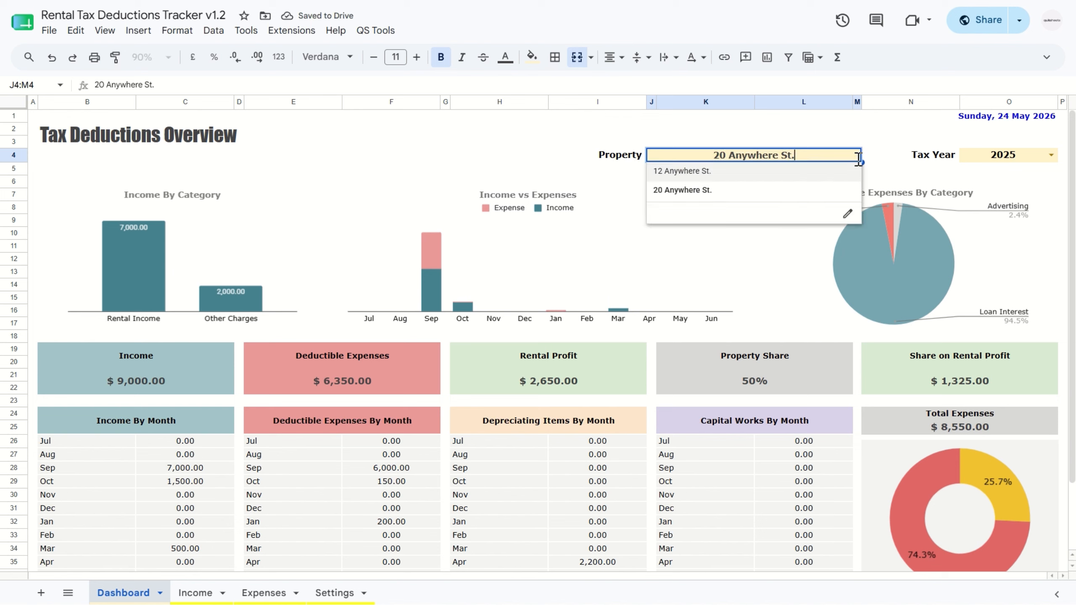
left_click(819, 172)
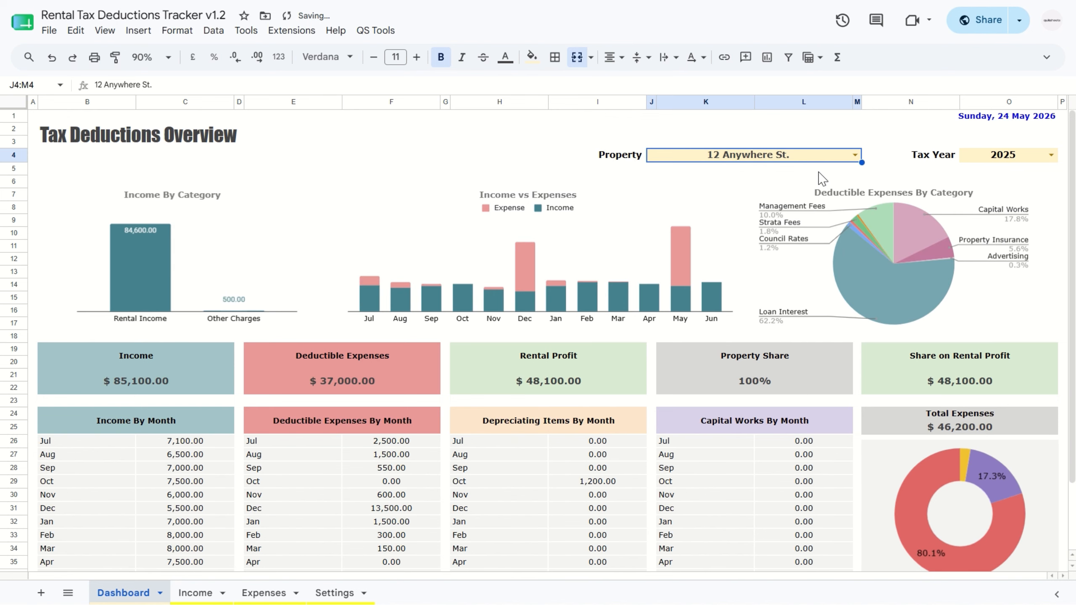
Step: Examine the Dashboard charts for income by category, income vs expenses, deductible expenses by category and total expenses
left_click(130, 260)
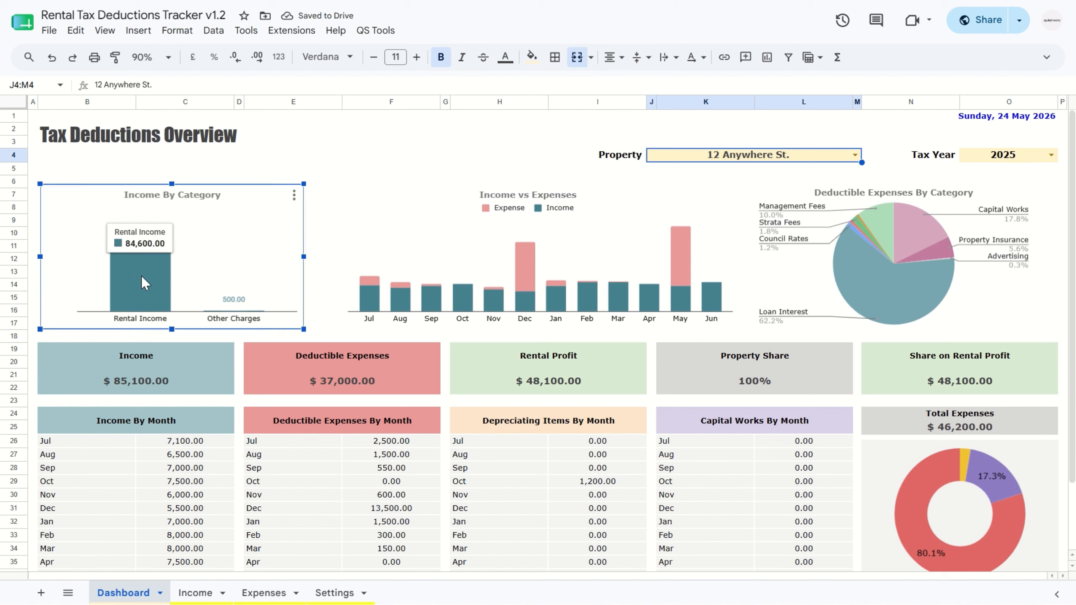
left_click(377, 296)
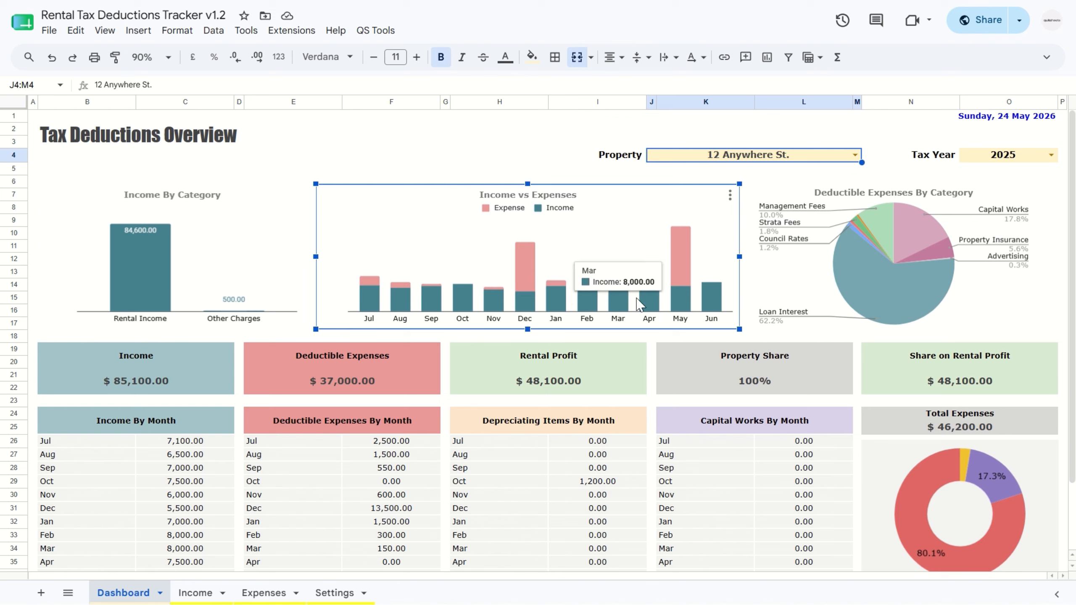
left_click(874, 296)
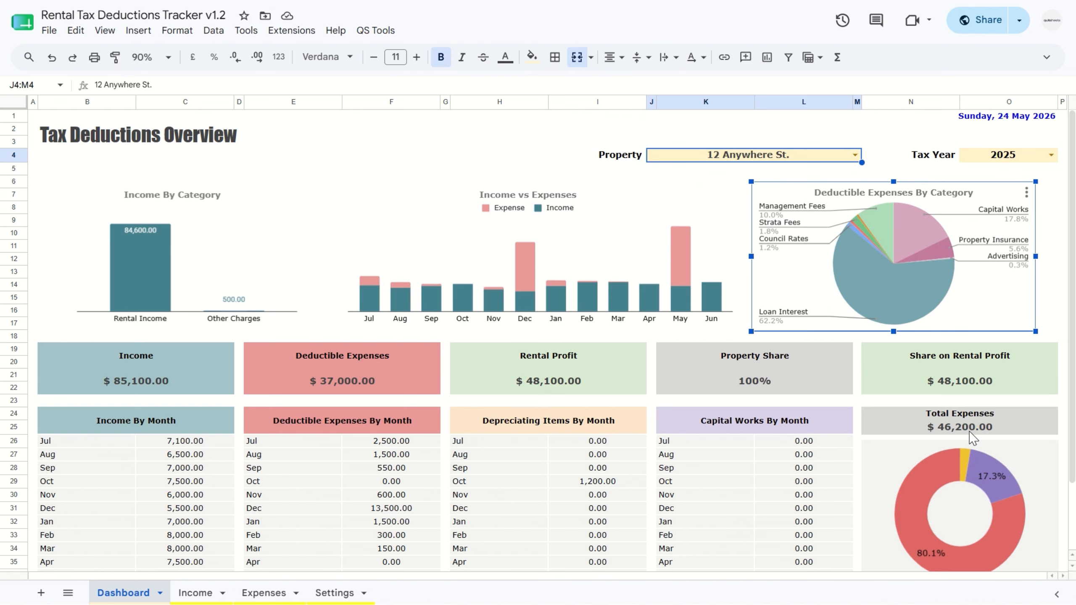
scroll(973, 438, "down", 2)
left_click(940, 404)
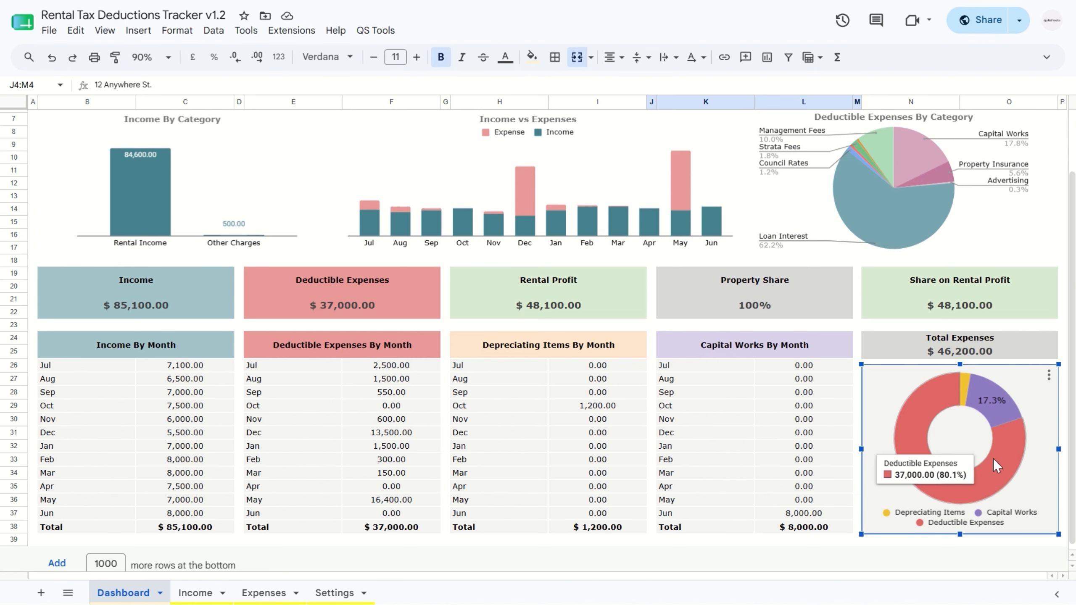
Step: Generate the PDF reports for the first property and tax year 2025 from the Dashboard
scroll(739, 395, "up", 2)
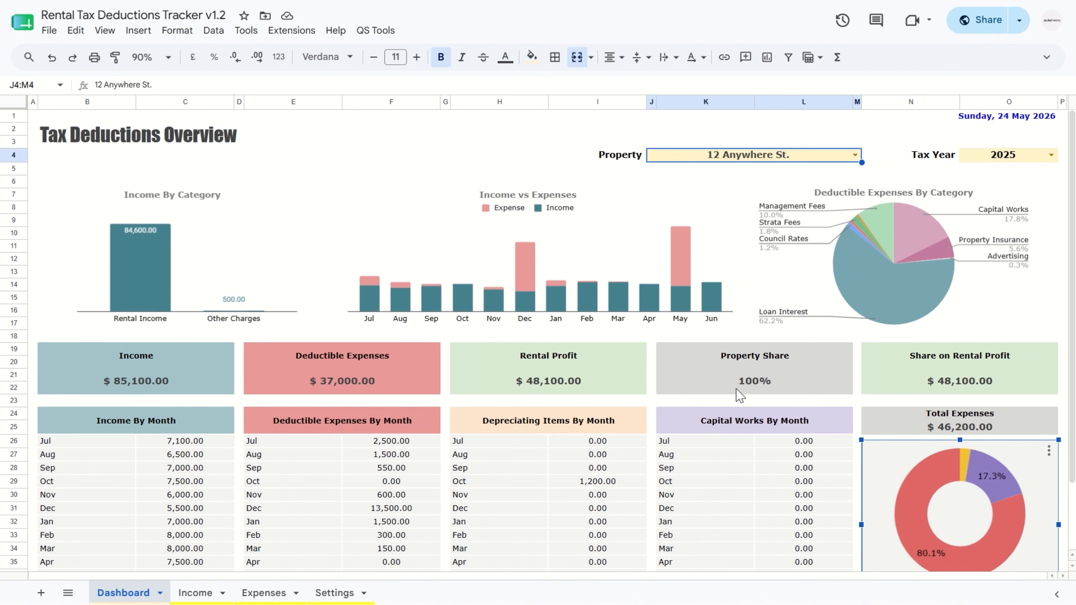
left_click(1010, 387)
left_click(548, 381)
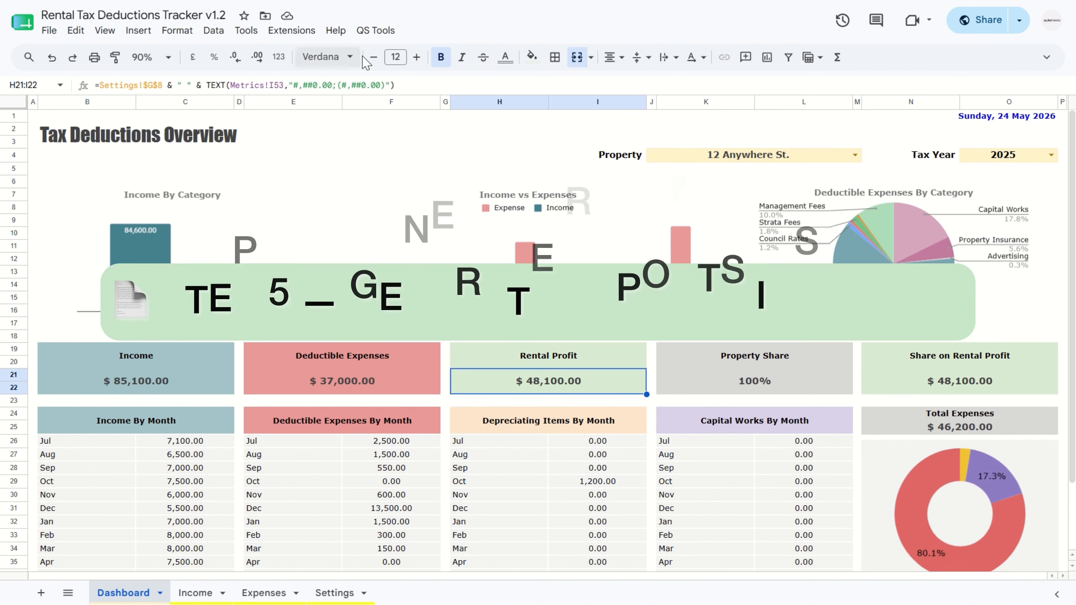
left_click(380, 35)
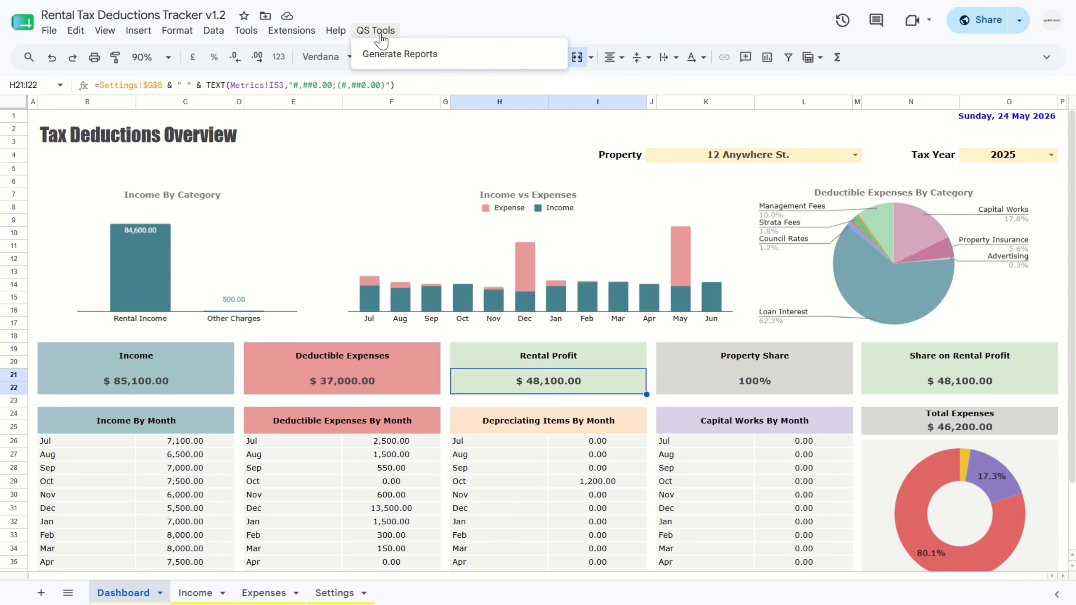
left_click(406, 55)
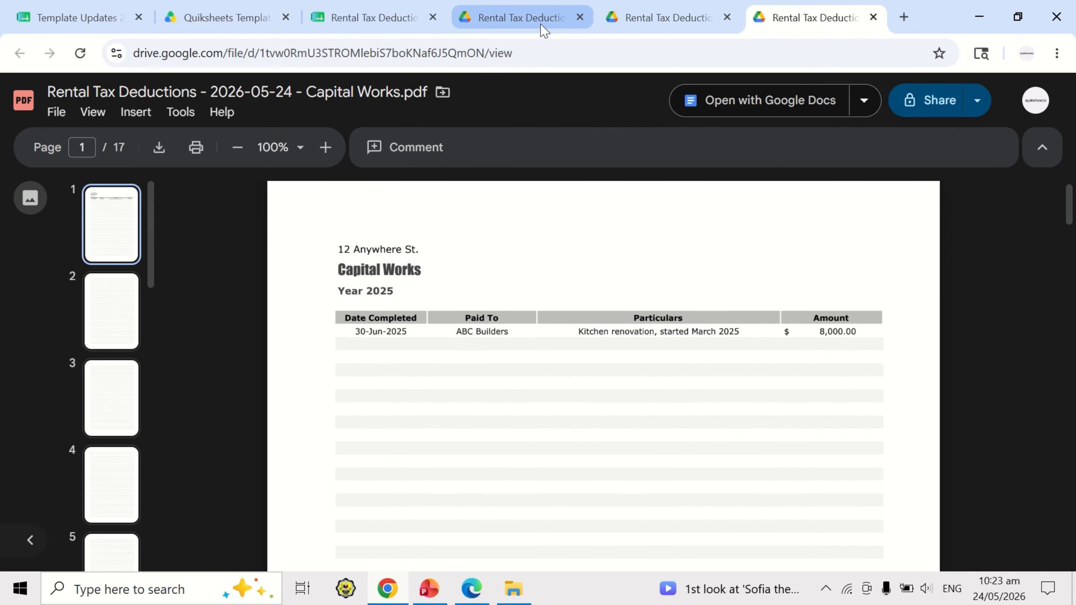
Step: Review the generated PDFs, including the Rental Tax Deductions report and Capital Works, and return to the tracker spreadsheet
left_click(538, 23)
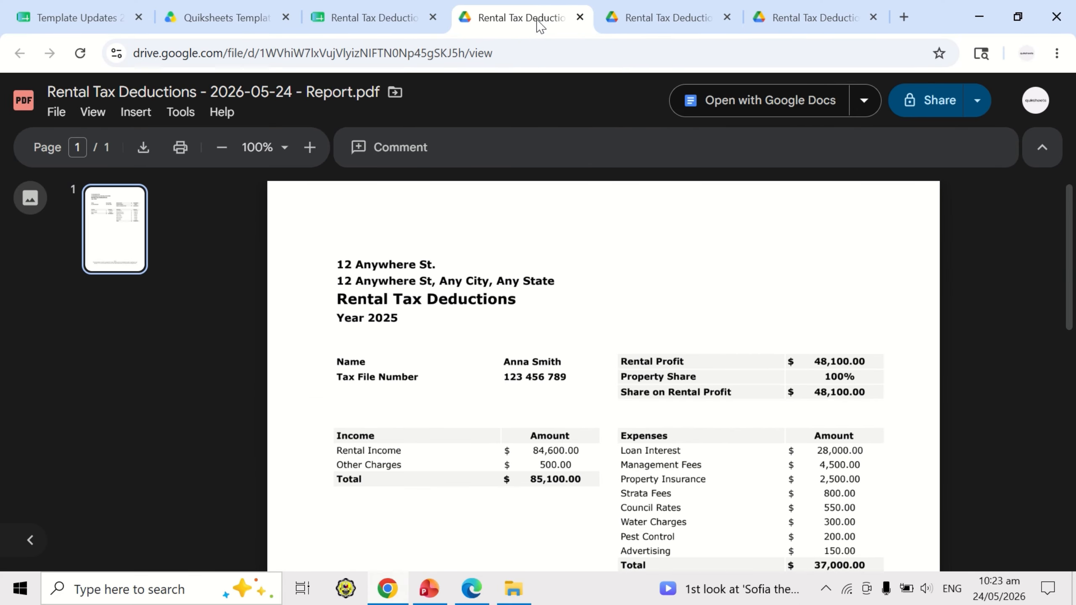
scroll(586, 353, "down", 5)
scroll(586, 353, "up", 5)
left_click(688, 25)
left_click(803, 25)
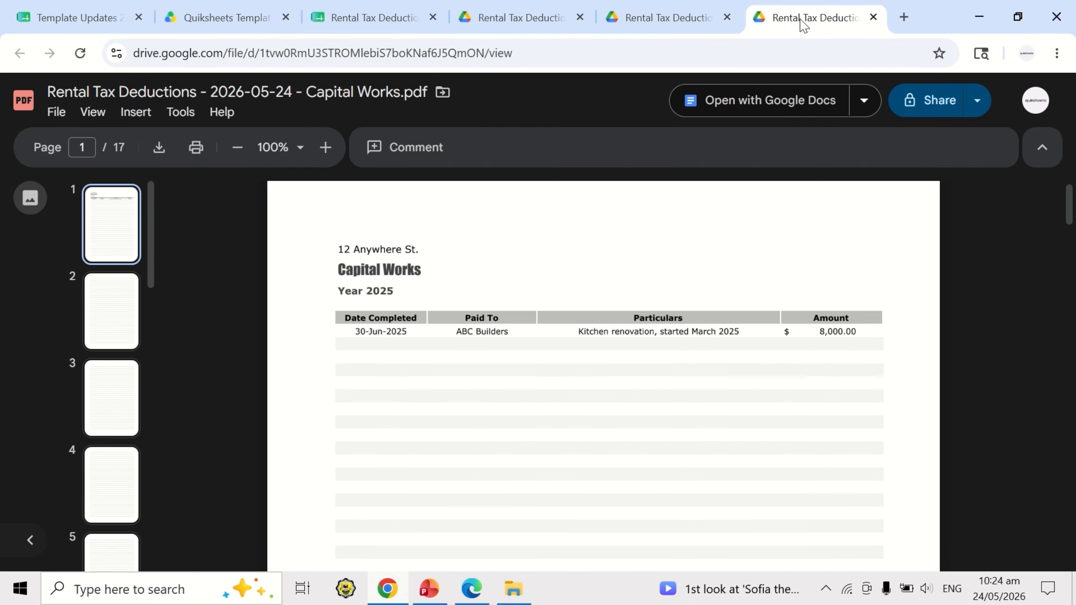
left_click(669, 19)
left_click(548, 20)
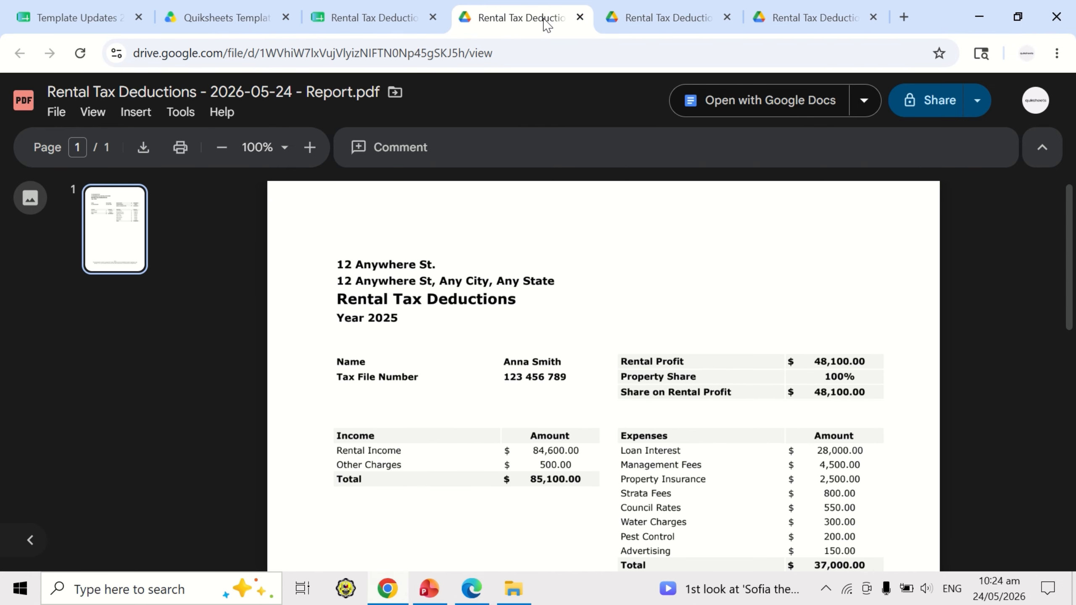
left_click(383, 19)
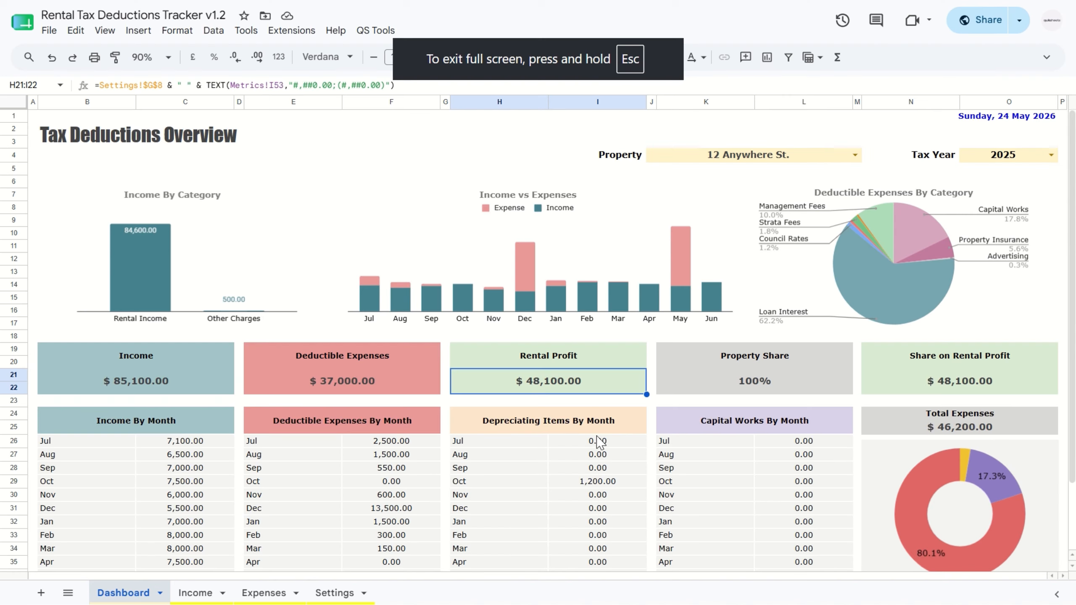
Step: Set the Dashboard tax year to 2025
left_click(693, 336)
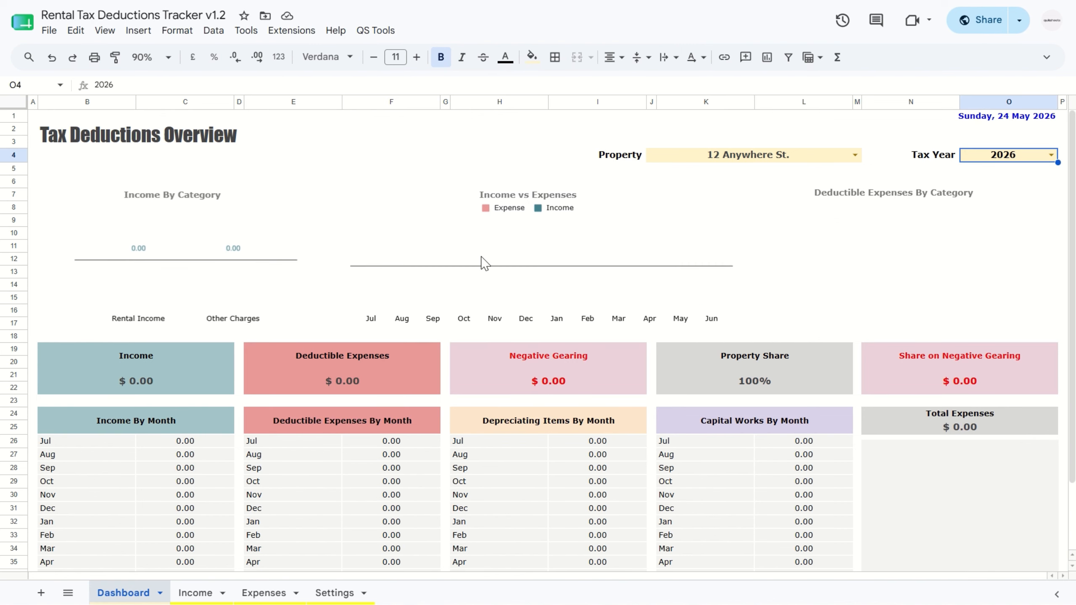
left_click(1054, 158)
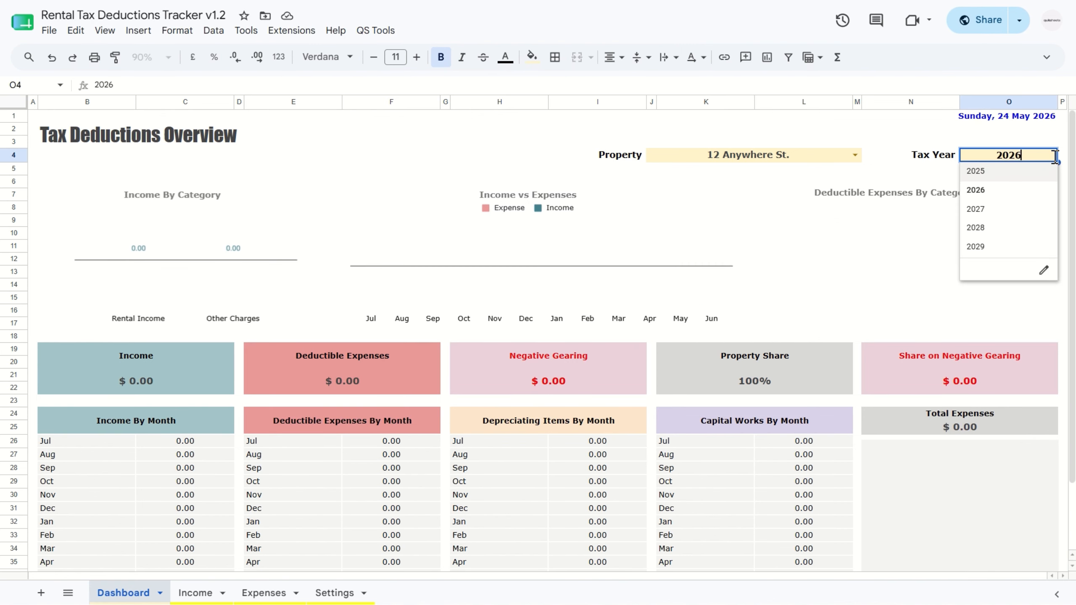
left_click(1011, 174)
Step: Display the Dashboard overview for the second property and switch it back to the first property
left_click(855, 154)
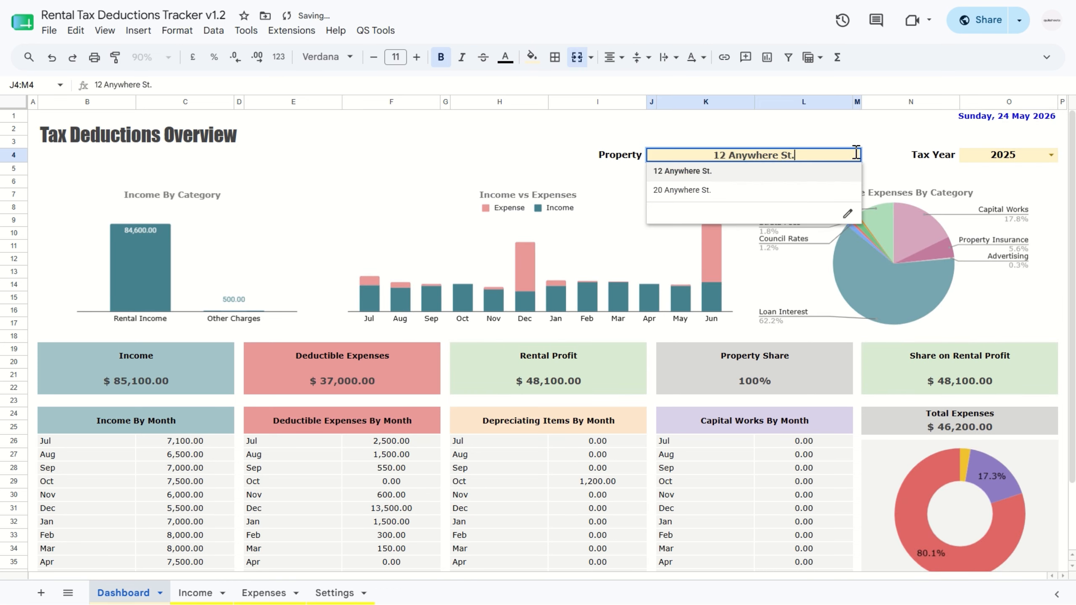
left_click(797, 191)
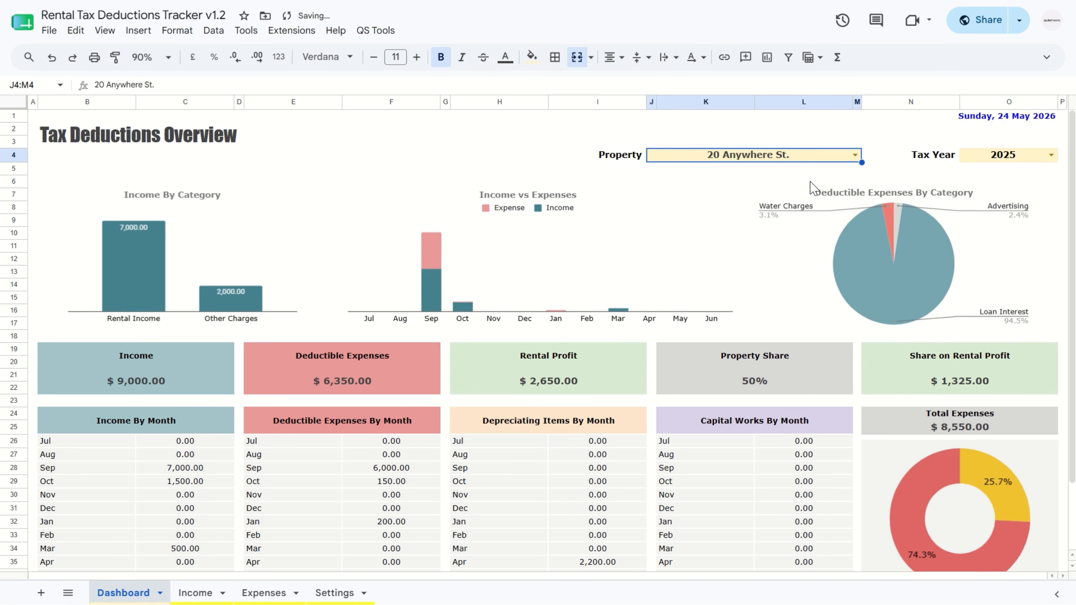
left_click(856, 157)
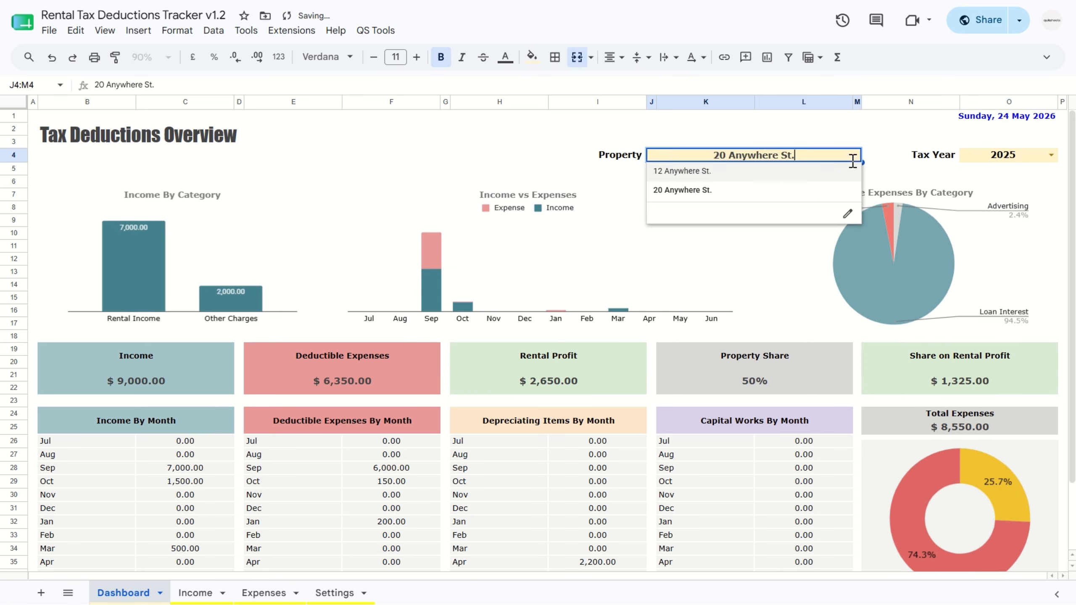
left_click(834, 174)
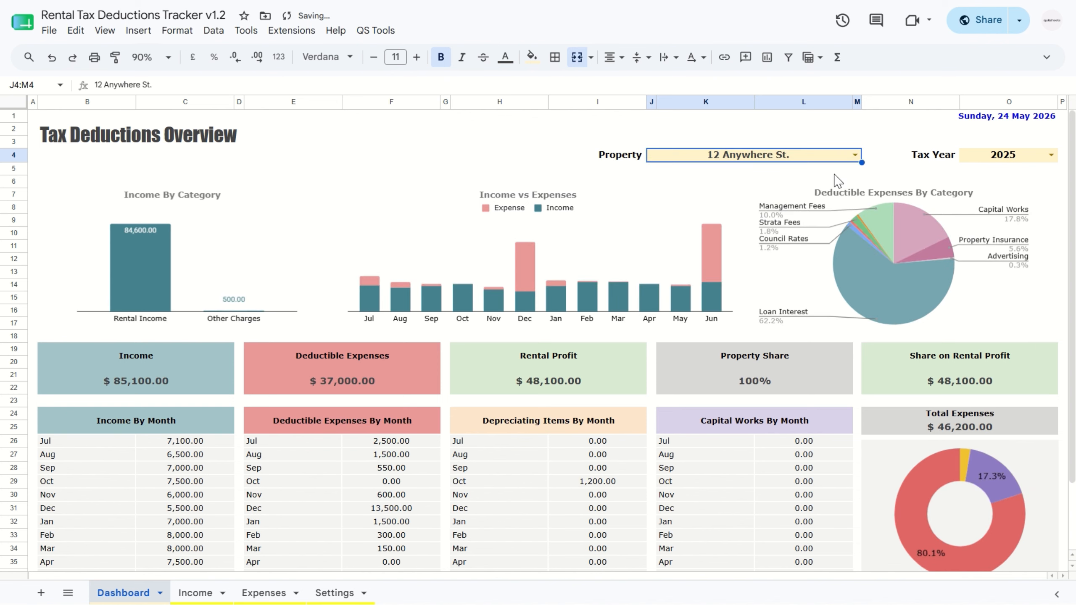
Step: Filter the Income sheet by the first property and the Rental Income category
left_click(199, 592)
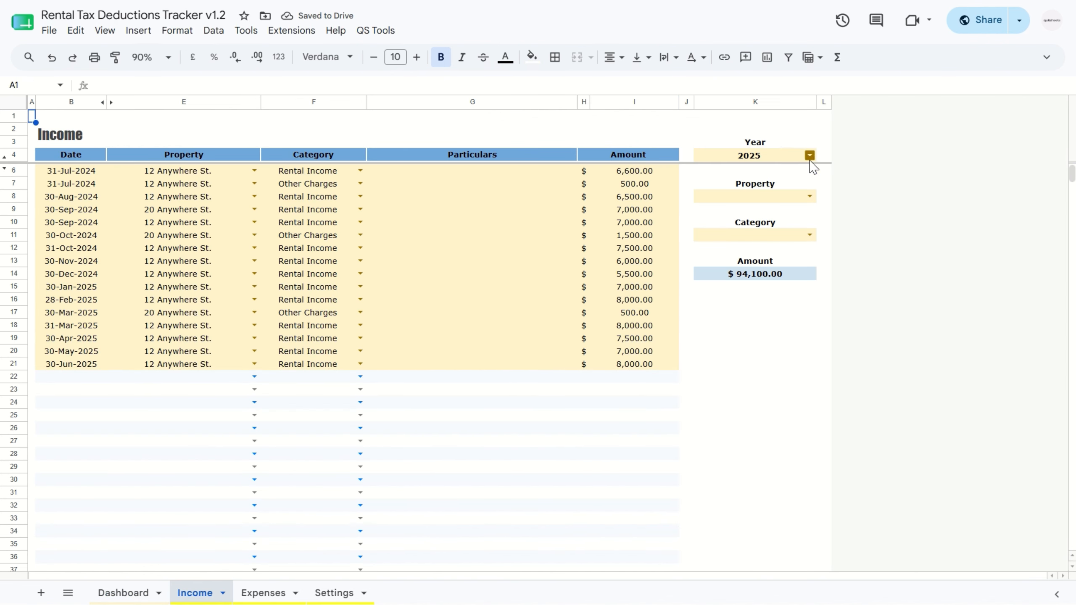
left_click(809, 197)
left_click(797, 217)
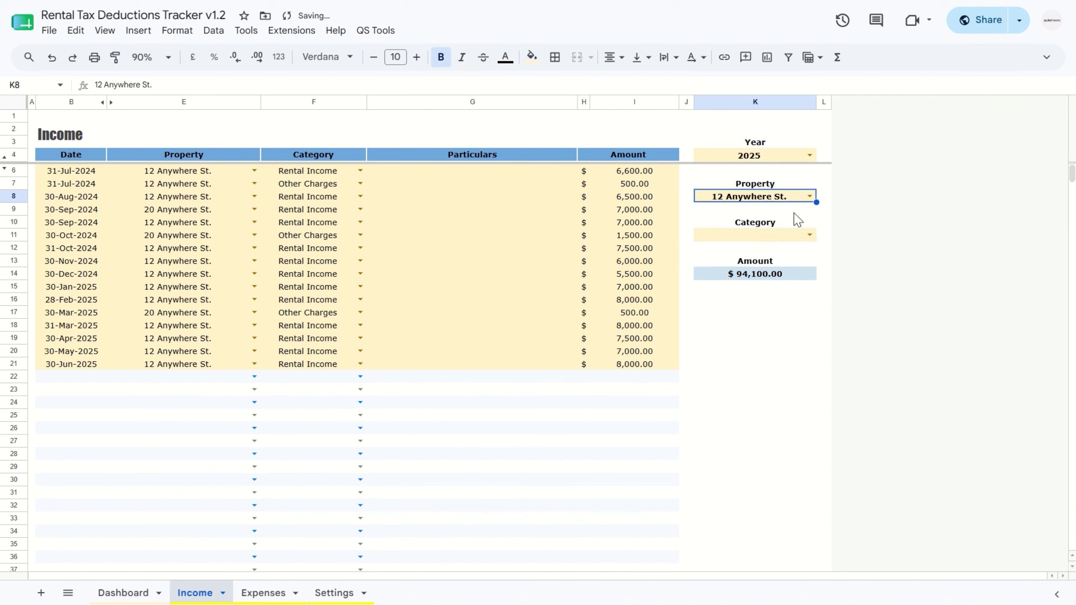
left_click(809, 234)
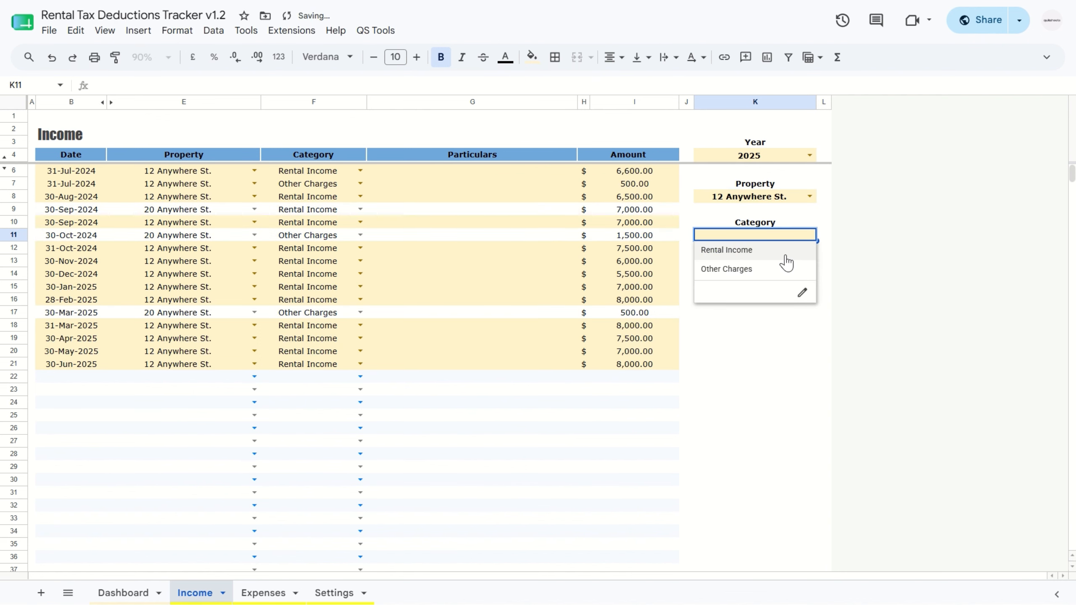
left_click(787, 255)
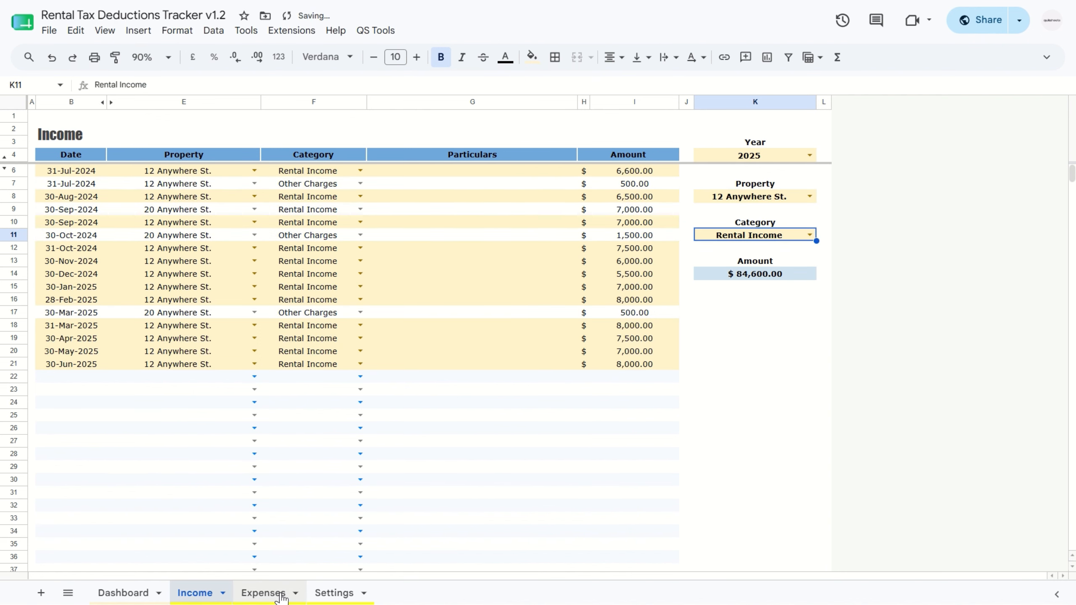
Step: Clear the property filter on the Expenses sheet and filter the expenses by the Depreciating Items category
left_click(263, 593)
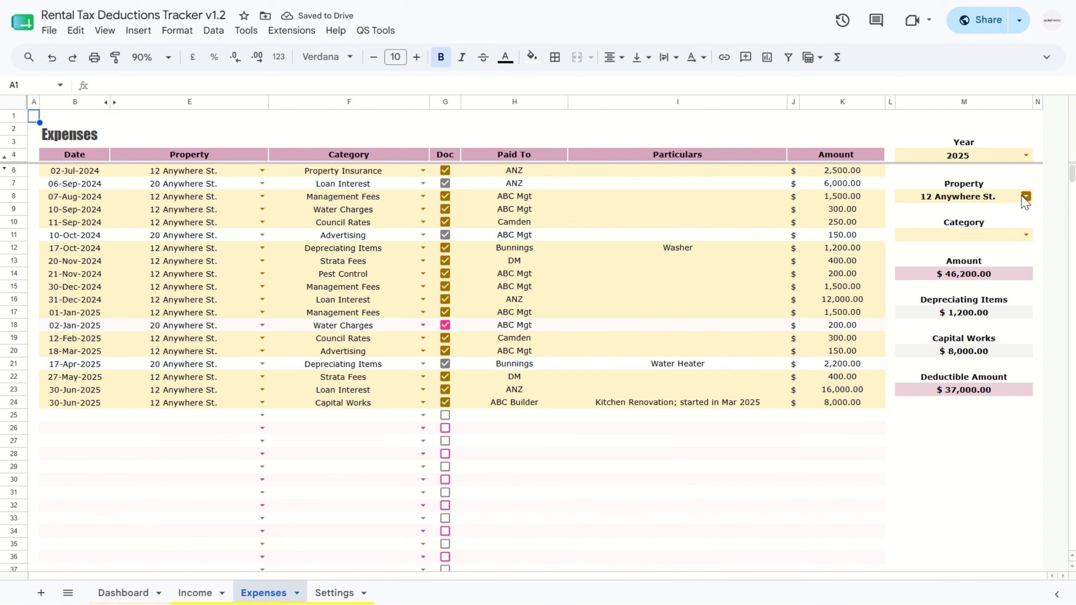
left_click(960, 198)
key("Delete")
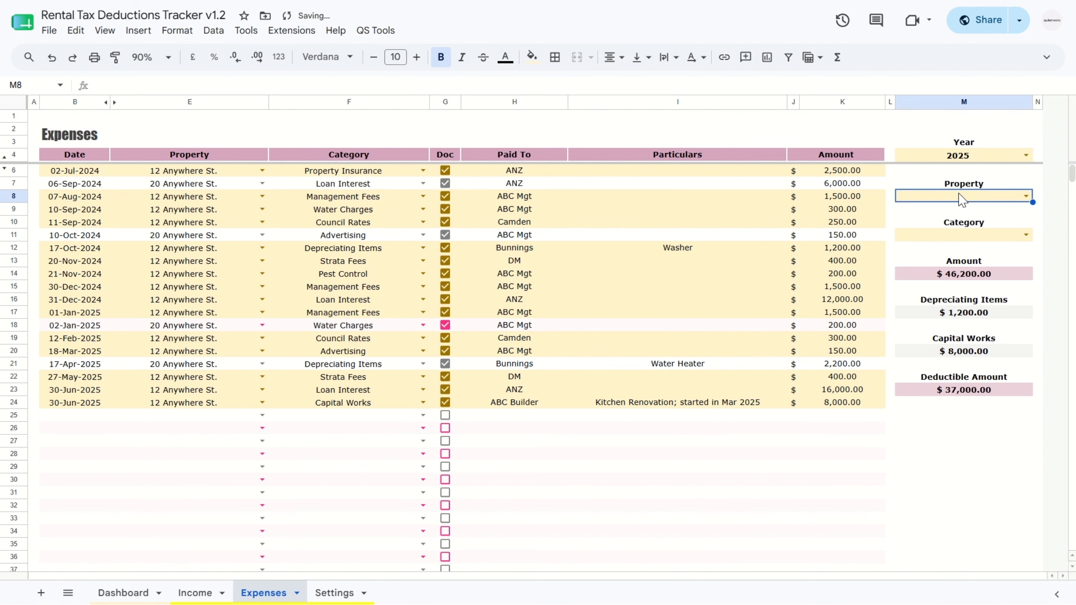
left_click(1025, 234)
left_click(999, 255)
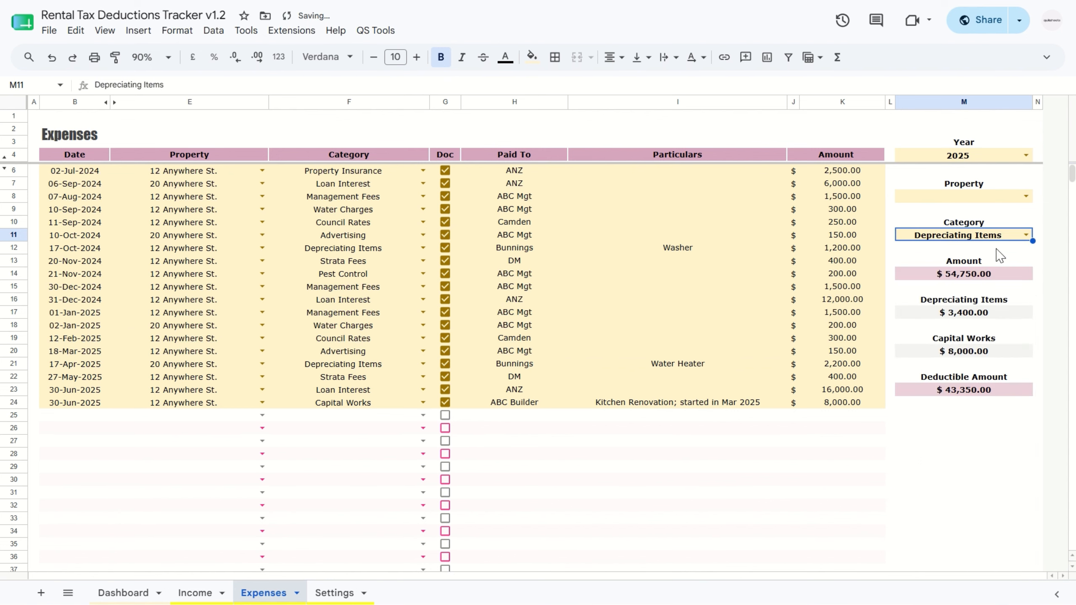
Step: Change the category filter on the Expenses sheet to Small Tools
left_click(1026, 235)
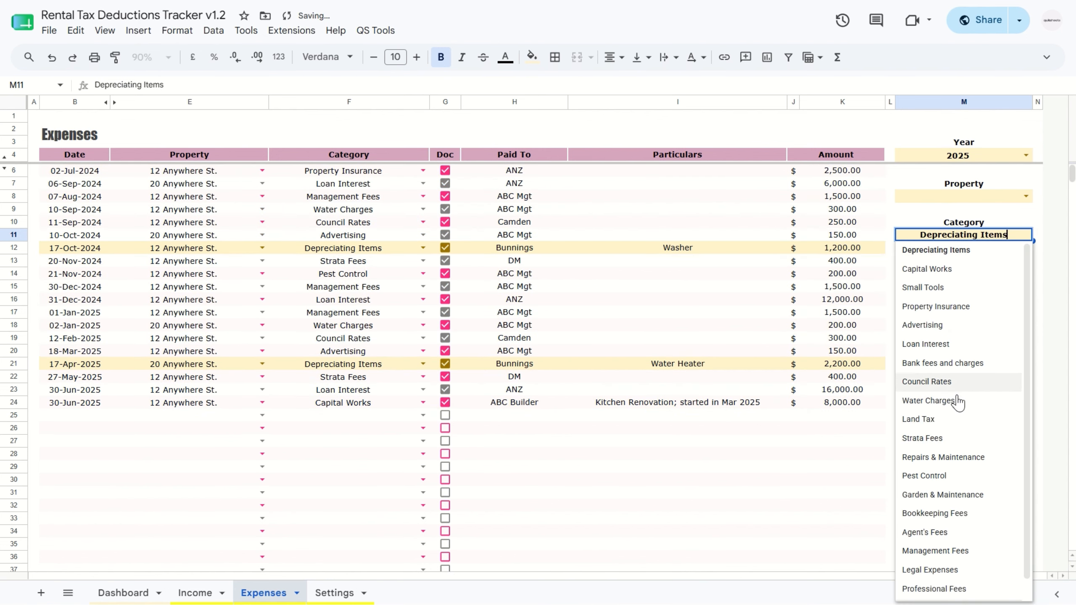
scroll(956, 423, "down", 1)
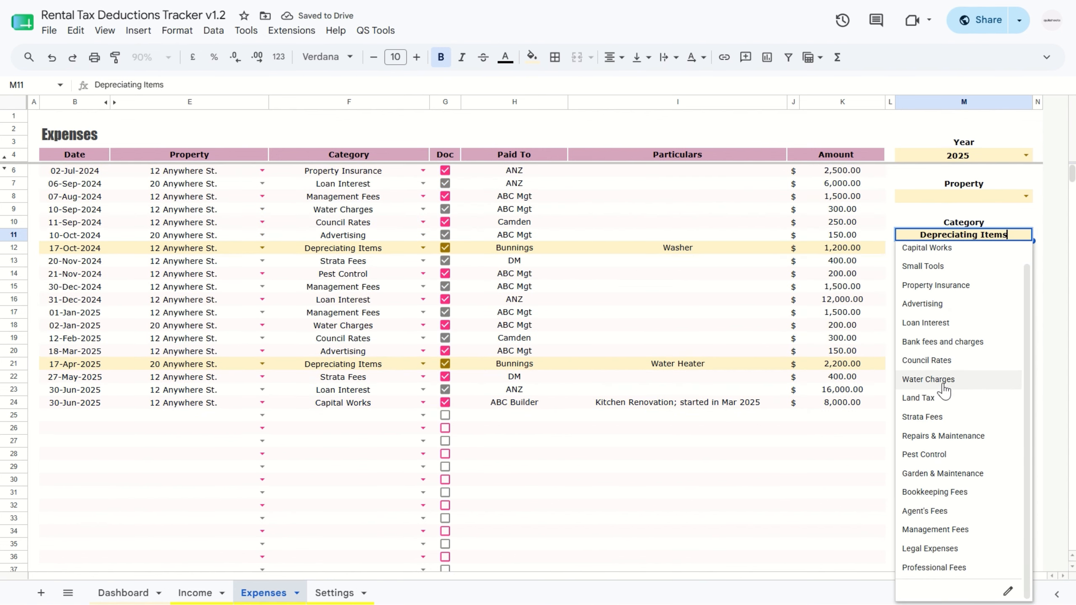
left_click(933, 266)
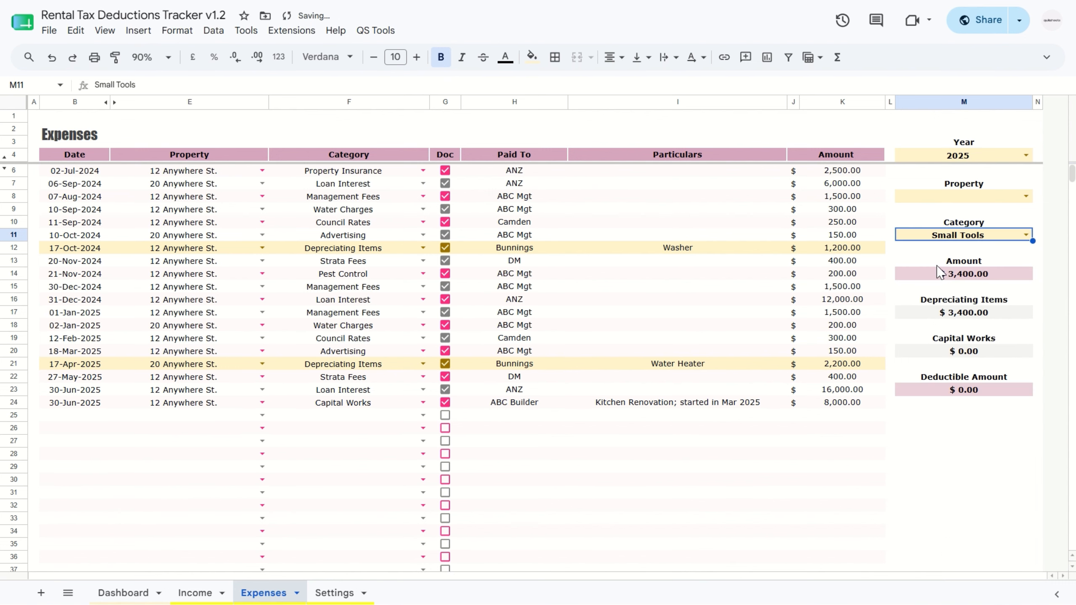
Step: Filter the expenses of all properties by the Management Fees category
left_click(1025, 235)
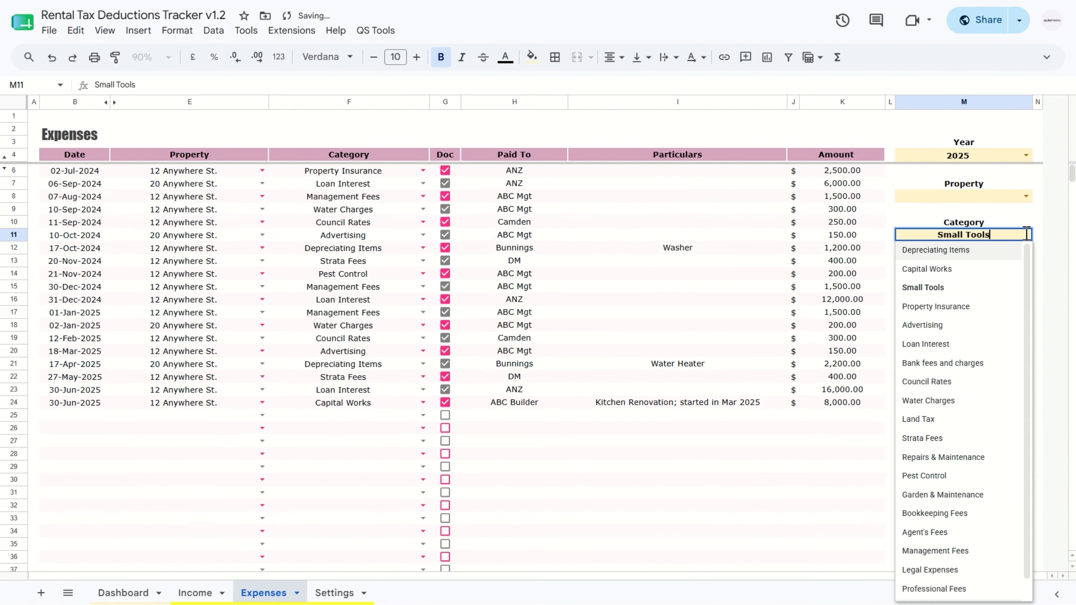
scroll(949, 474, "down", 1)
left_click(941, 529)
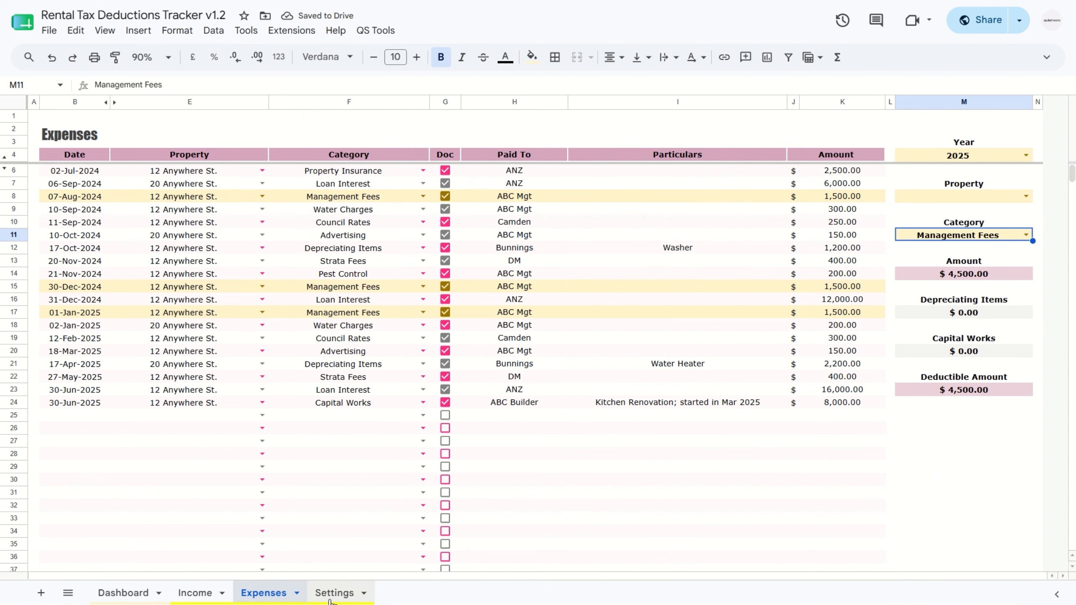
Step: View the Settings sheet, return to the Dashboard and bring up the report generation command
left_click(332, 593)
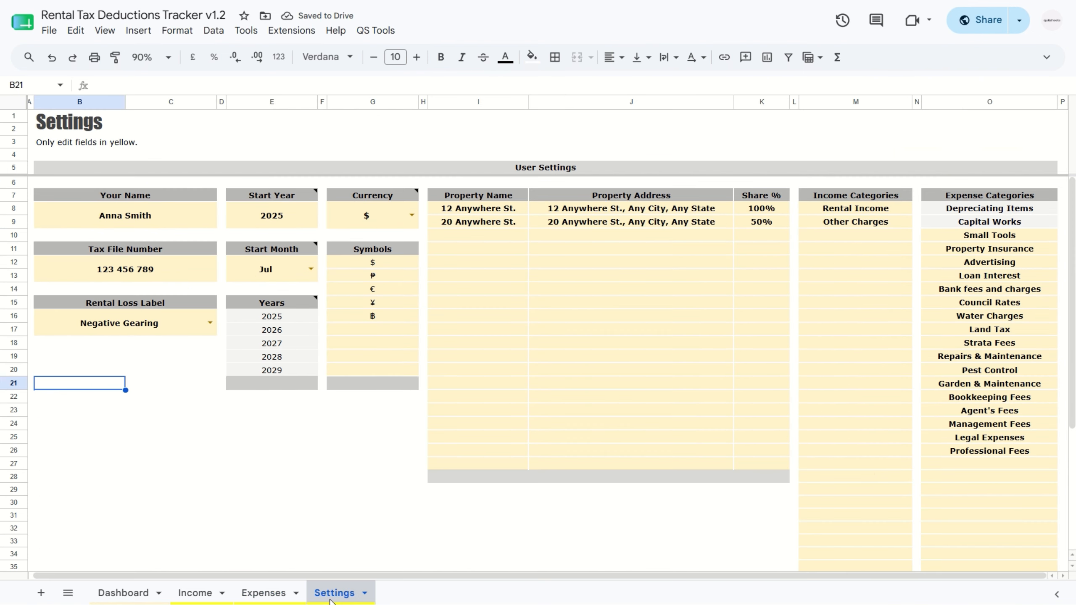
left_click(127, 593)
left_click(386, 33)
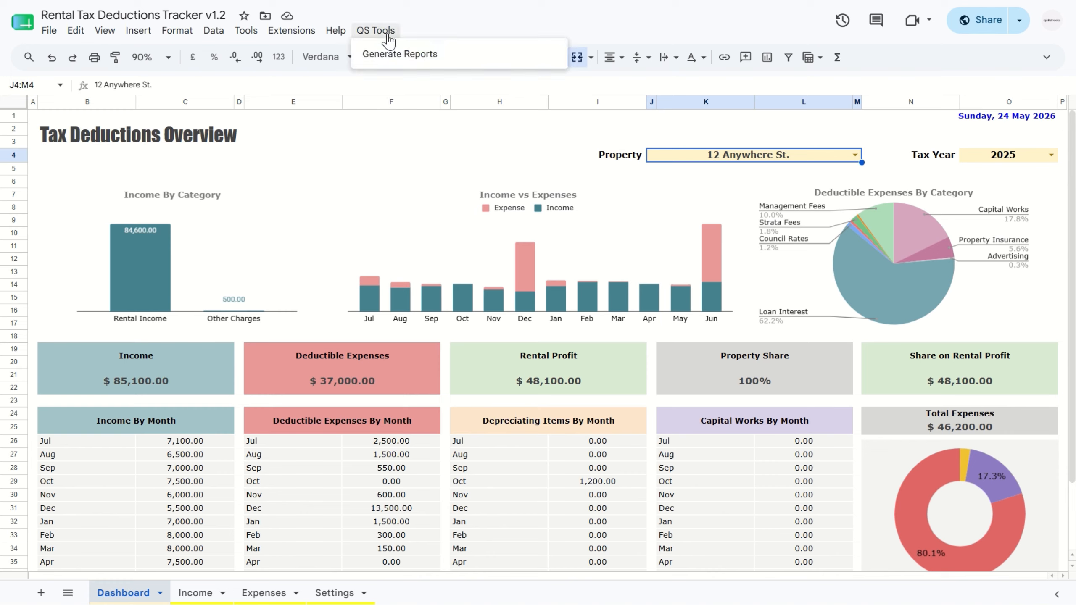